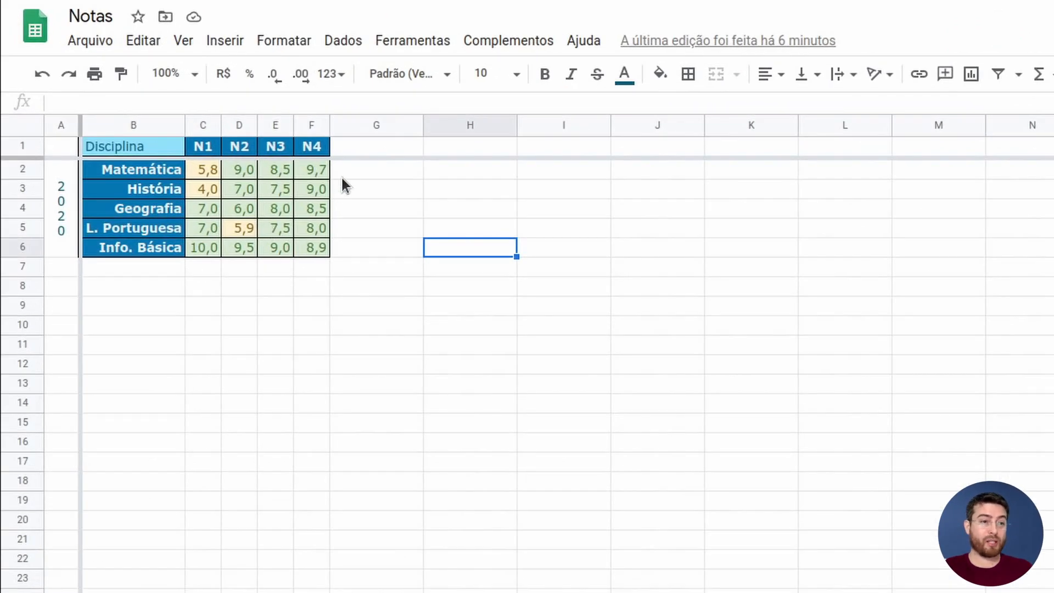
Step: Add the header "Média" in cell G1, beside the N4 column of the grades table
left_click(357, 150)
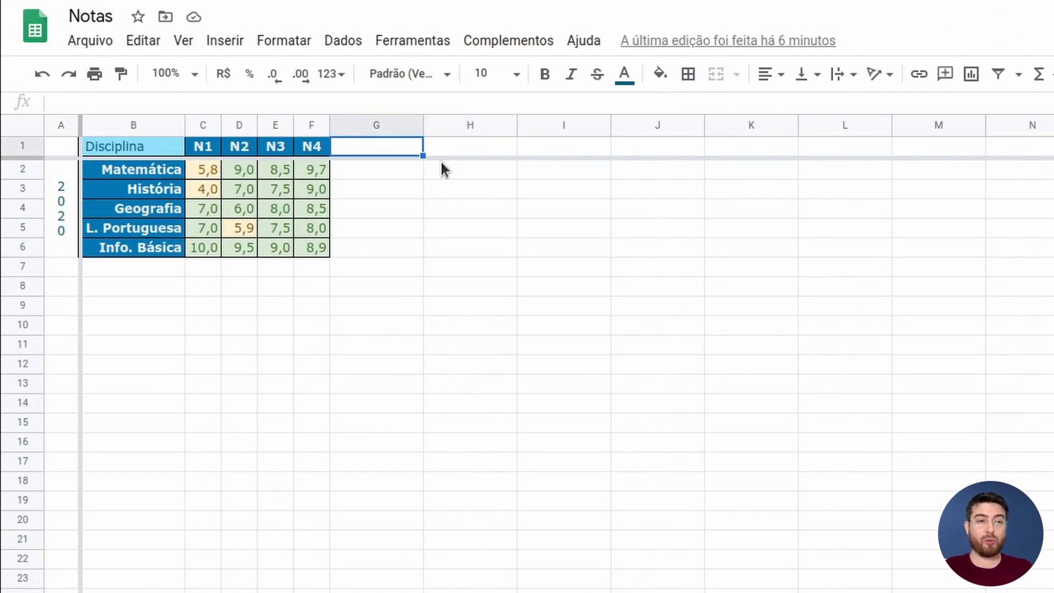
type("Média")
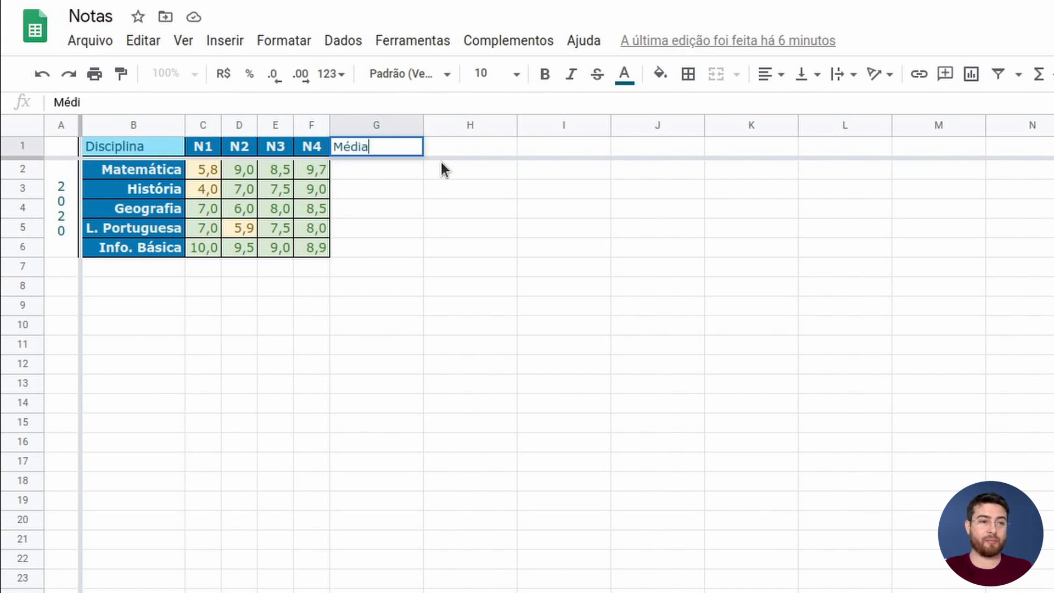
key("Return")
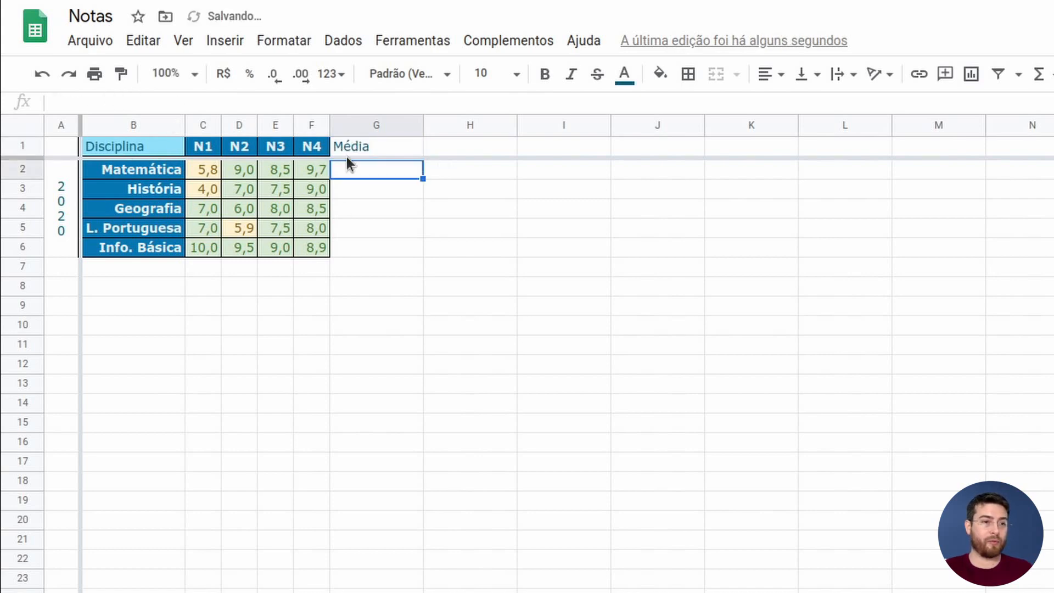
Step: Copy the cell formatting of the N4 header onto the Média header in G1
left_click(307, 151)
left_click(121, 73)
left_click(369, 145)
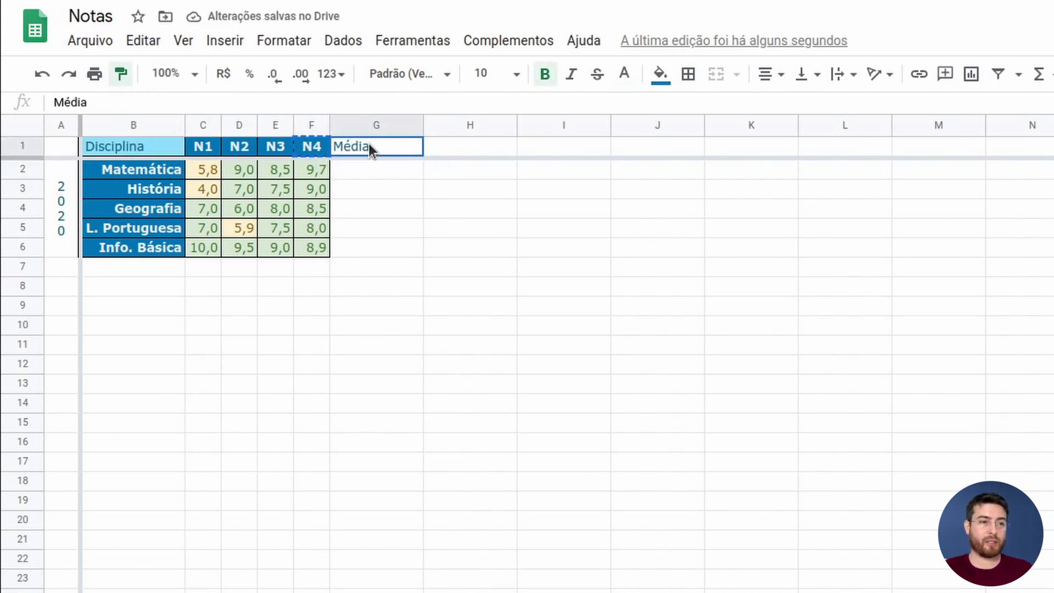
left_click(120, 73)
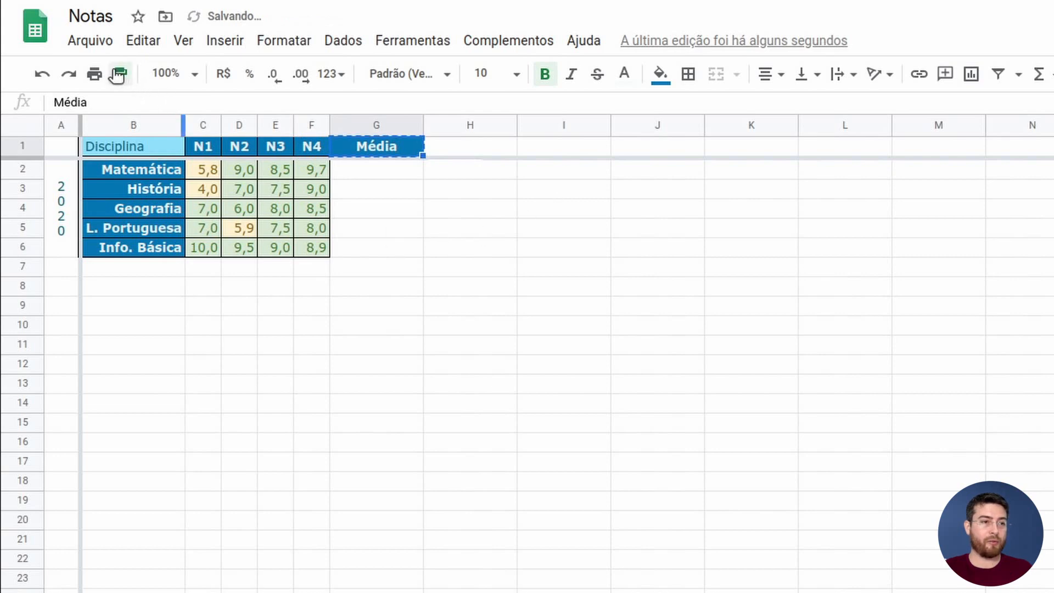
left_click(118, 75)
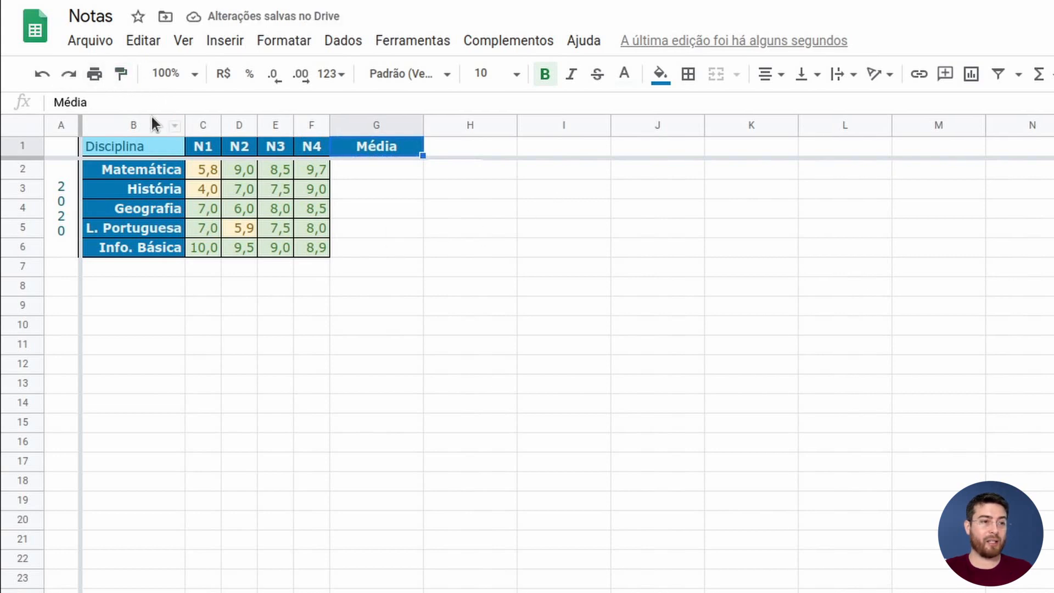
Step: Extend the conditional formatting rule for values less than 6 to the range C2:G6
left_click(317, 171)
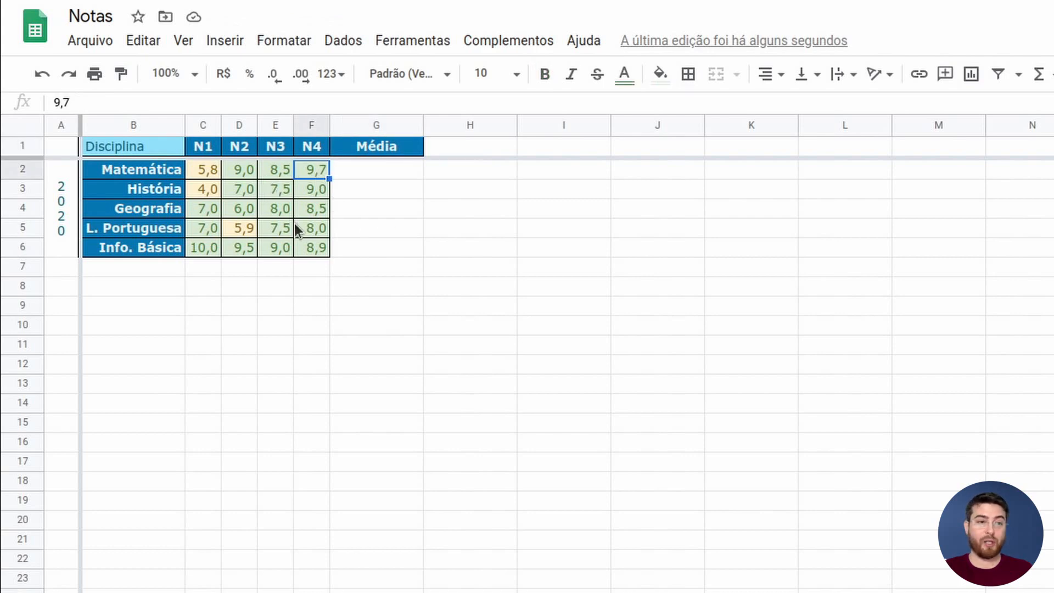
left_click(271, 187)
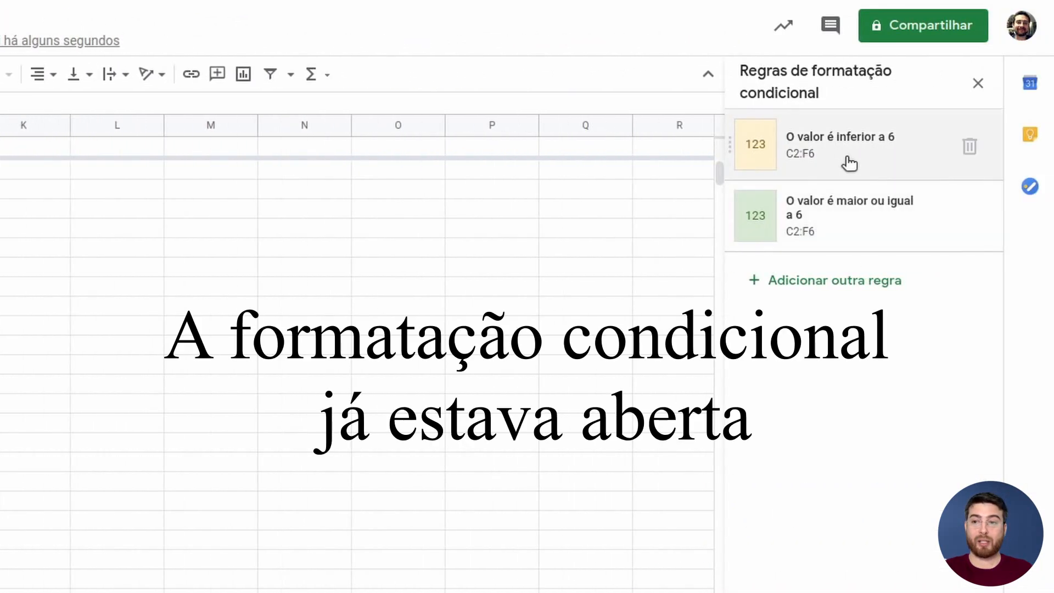
left_click(840, 155)
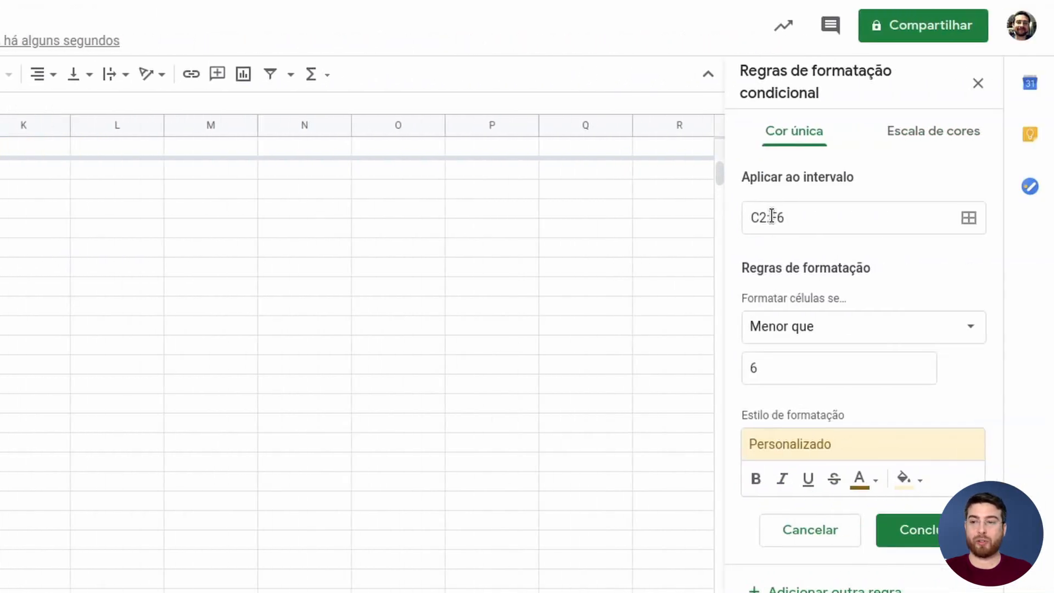
left_click(771, 217)
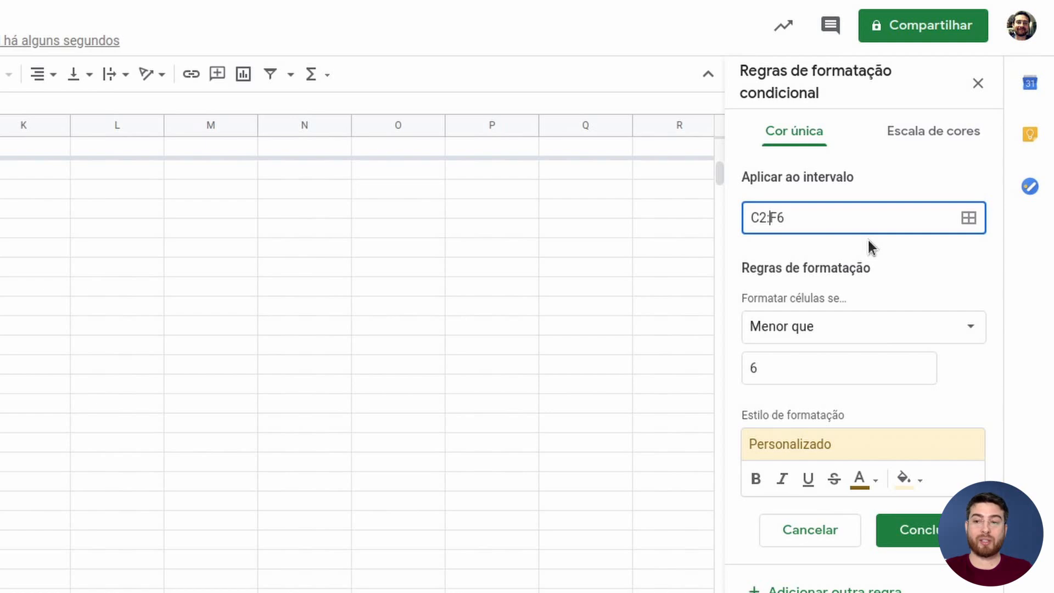
key("Delete")
type("G")
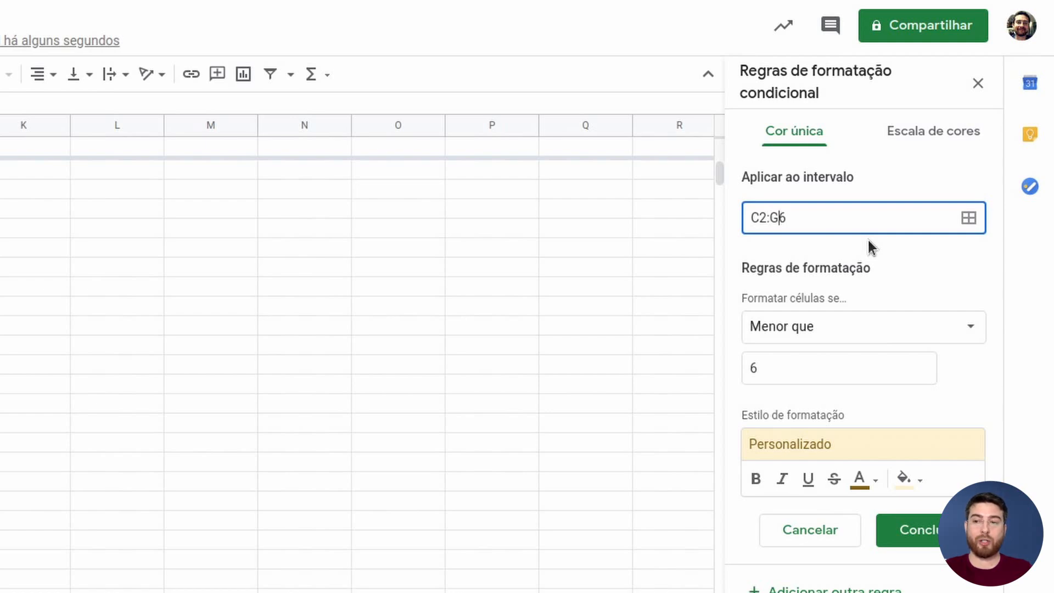
left_click(929, 533)
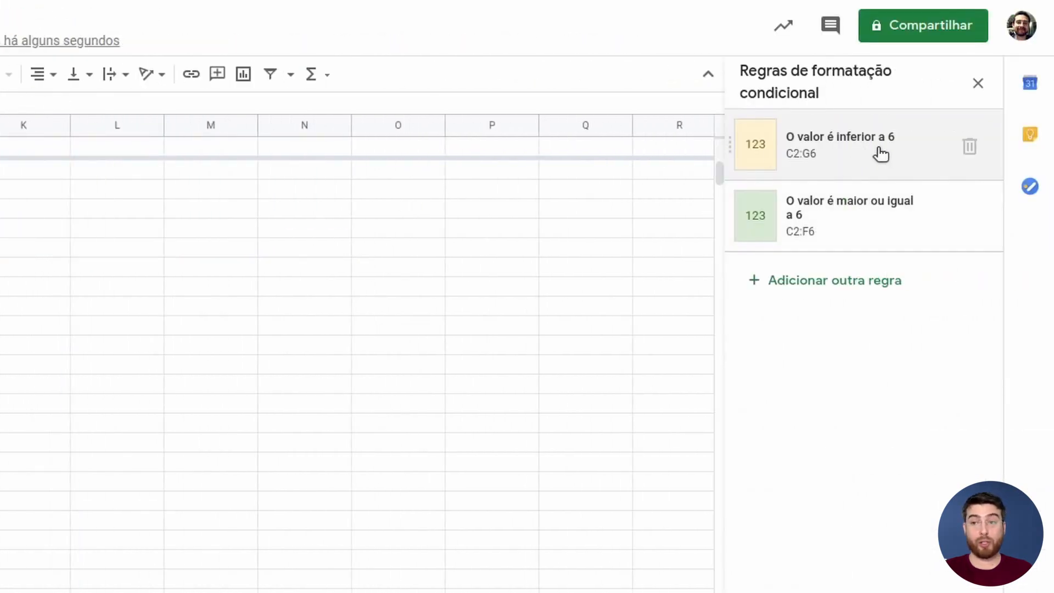
Step: Extend the conditional formatting rule for values greater than or equal to 6 to the range C2:G6
left_click(849, 220)
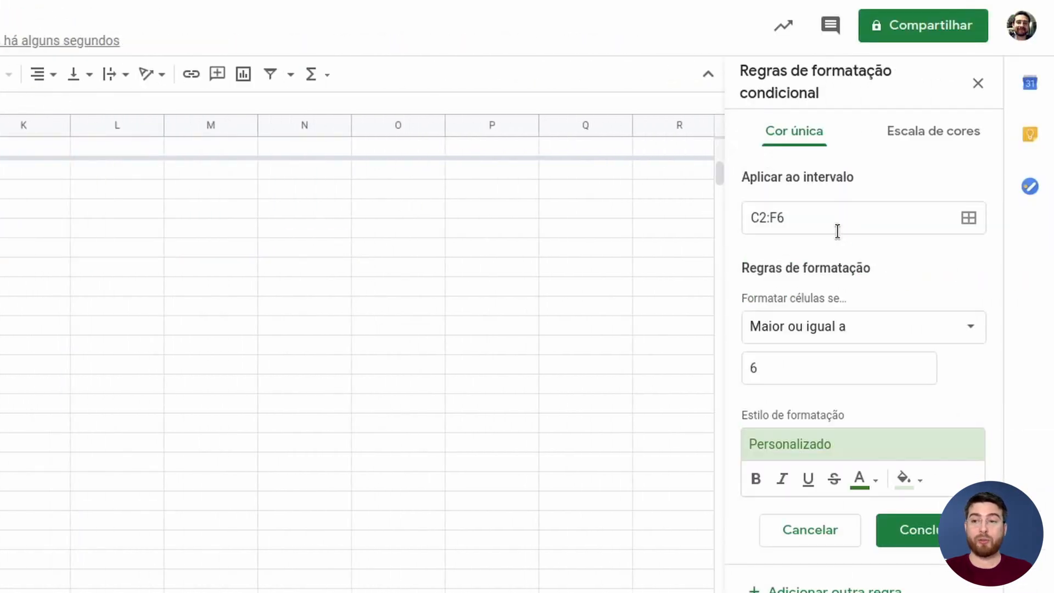
left_click(777, 212)
key("BackSpace")
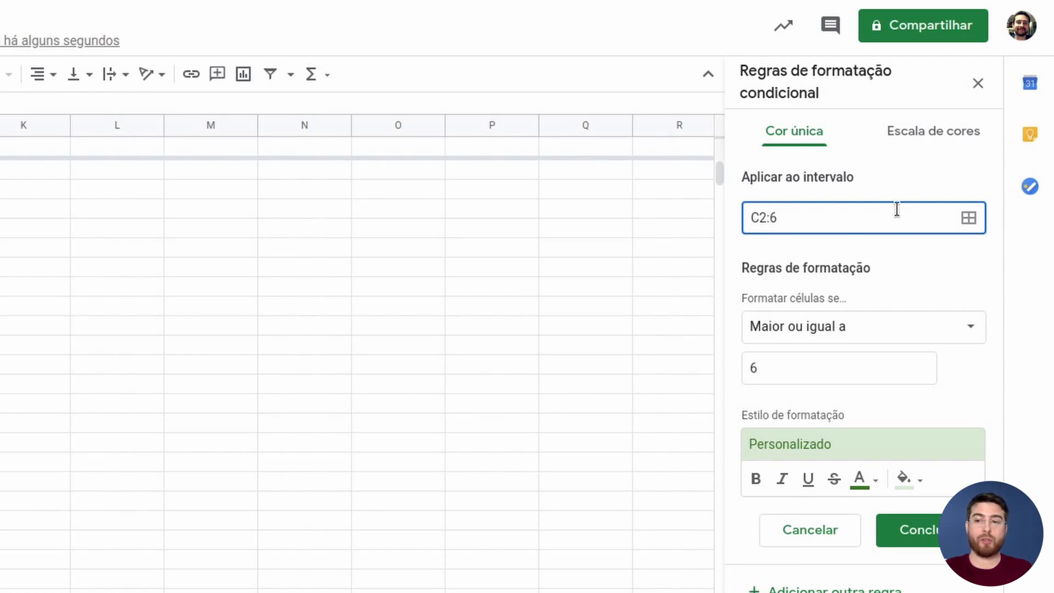
type("G")
left_click(916, 520)
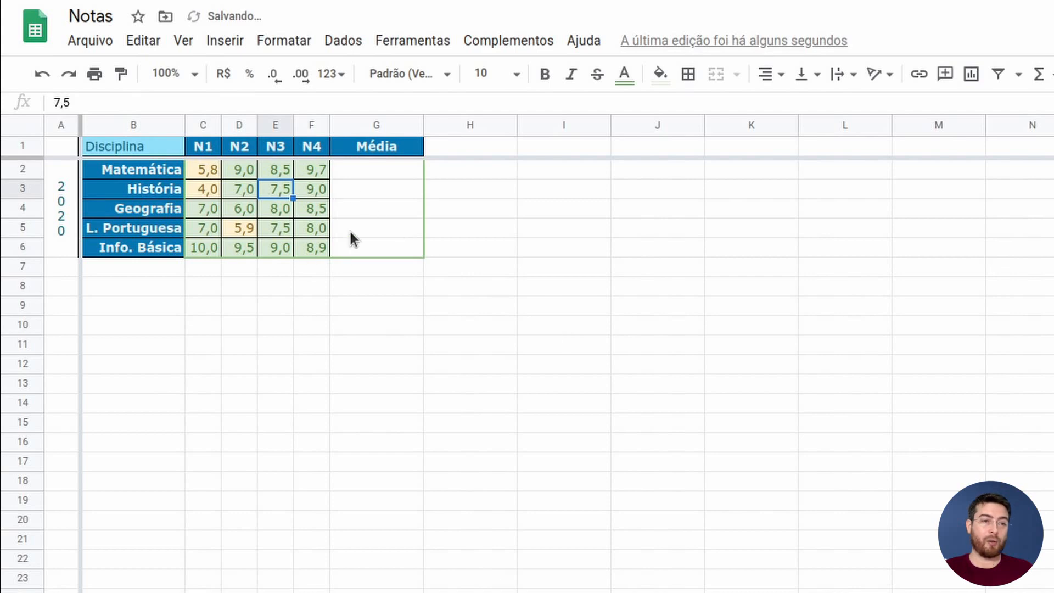
Step: Test the conditional formatting by entering 5 in cell G4, and clear the cell again
left_click(365, 208)
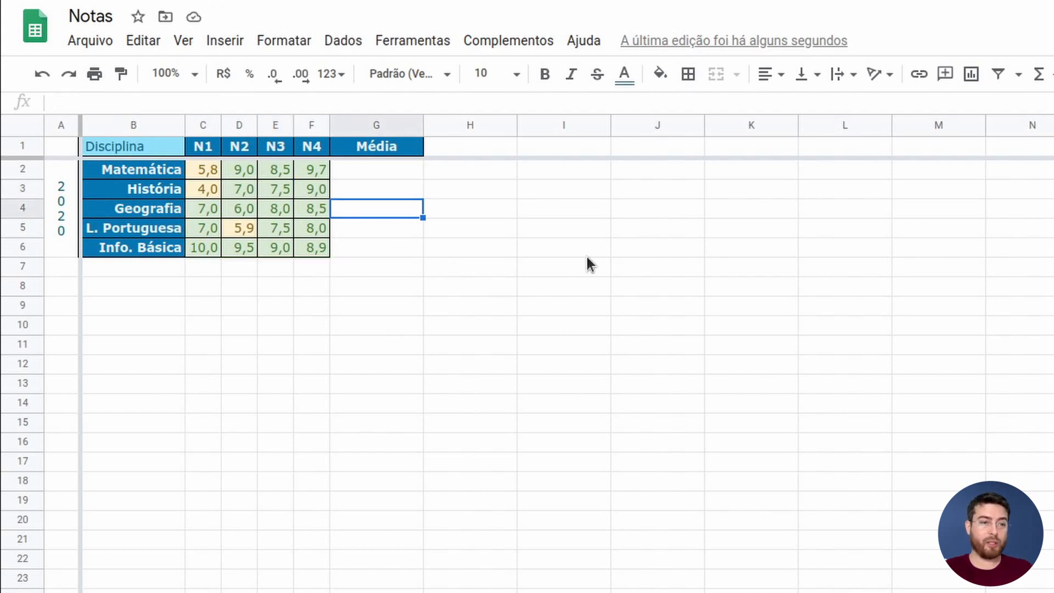
type("5")
key("Return")
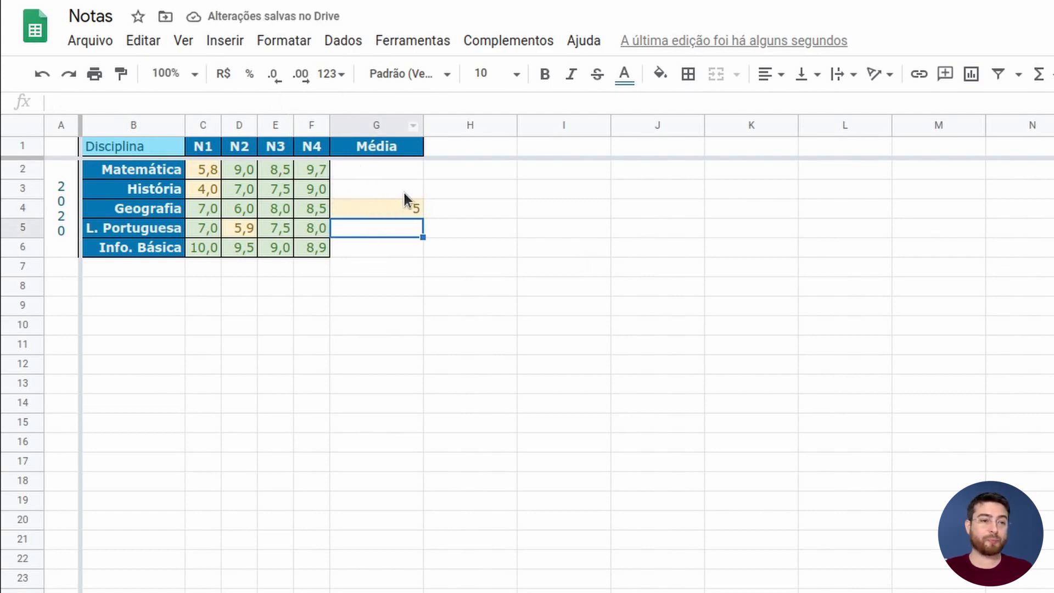
left_click(393, 215)
key("Delete")
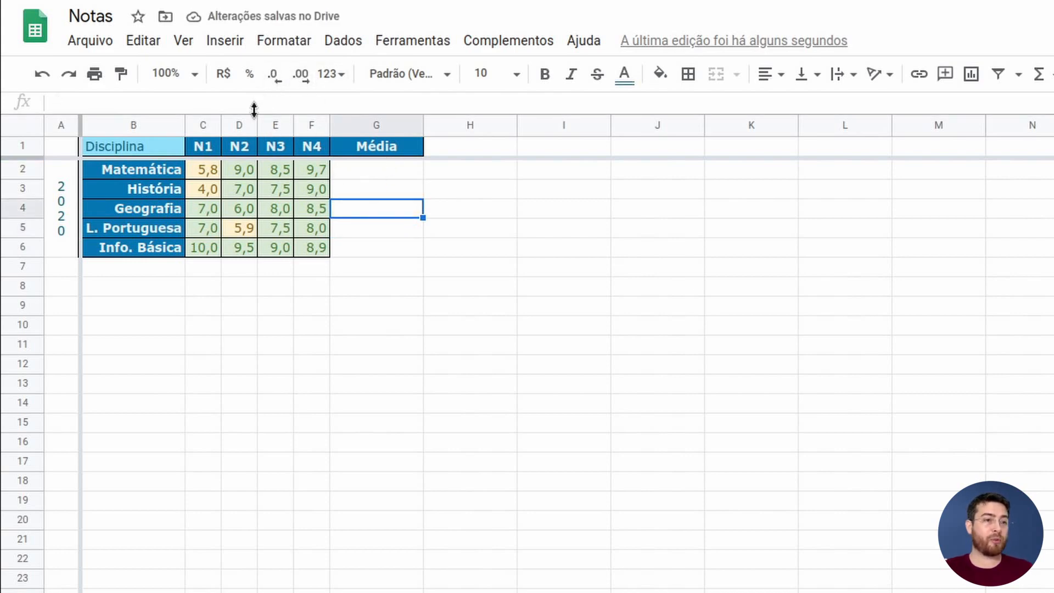
Step: Copy the cell formatting of the Matemática N4 grade in F2 onto cells G2:G6
left_click(318, 171)
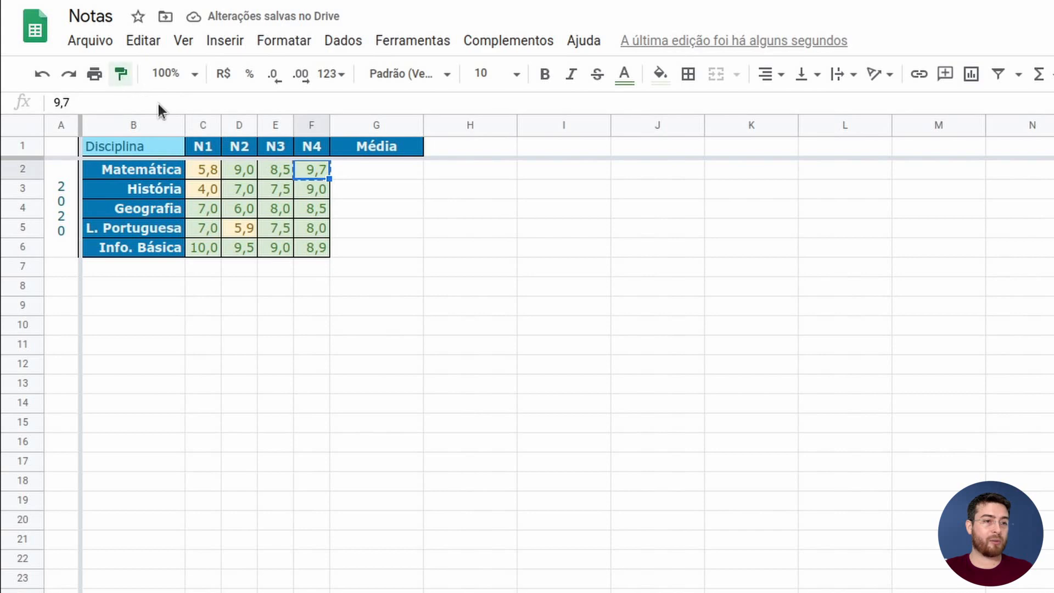
left_click_drag(366, 174, 359, 250)
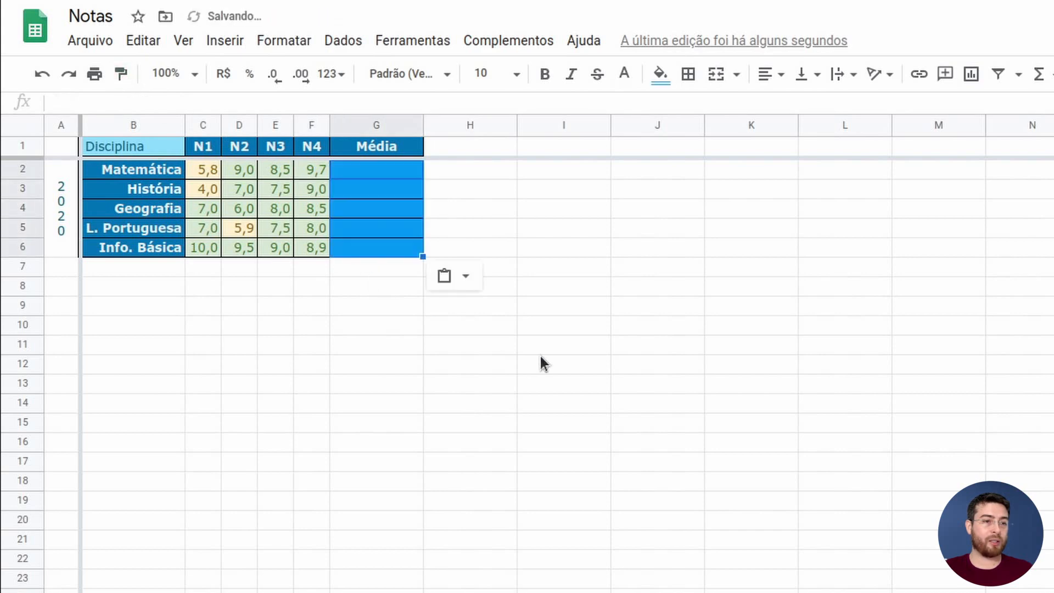
left_click(357, 194)
left_click(371, 172)
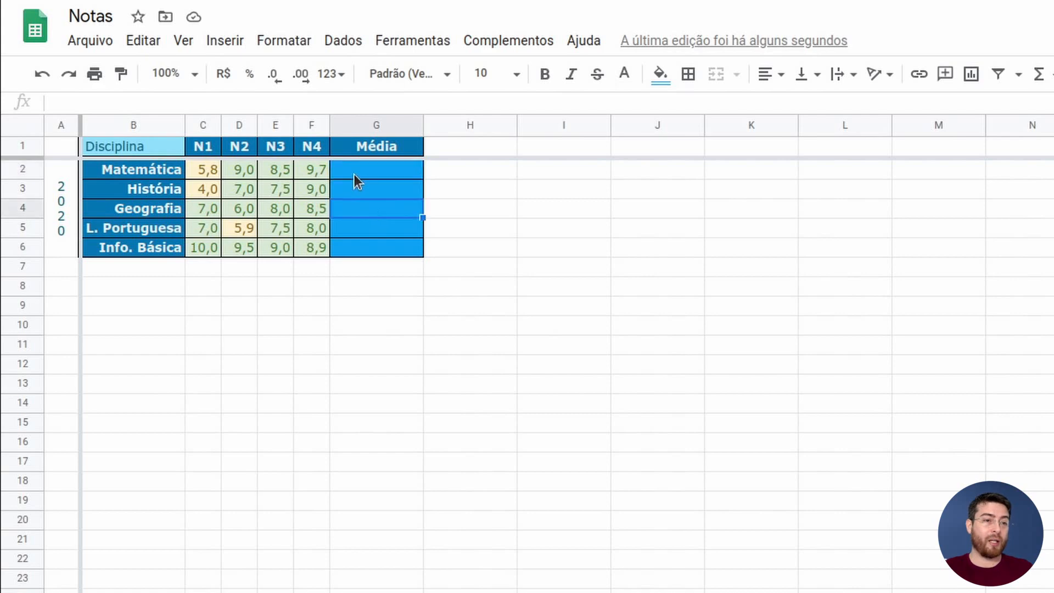
Step: Copy the formatting of column F onto column G and fit column G's width to its contents
left_click(369, 125)
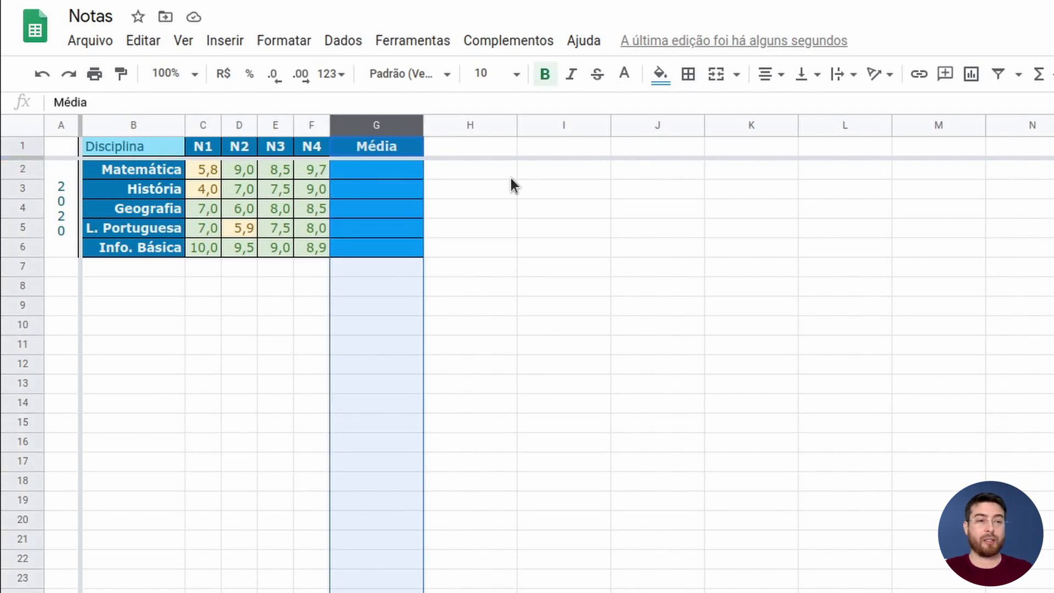
left_click(314, 125)
left_click(119, 76)
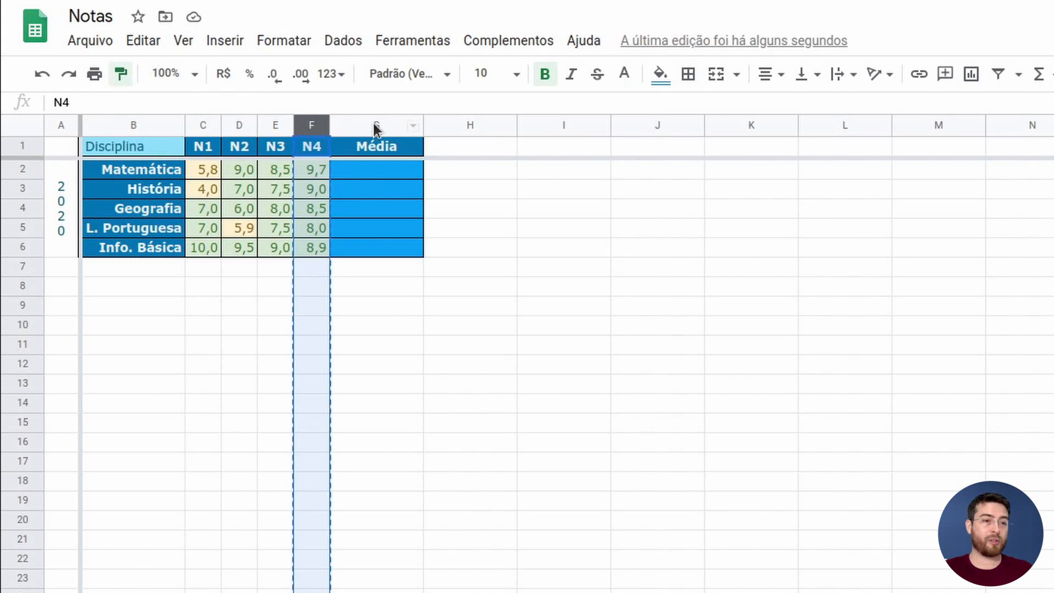
left_click(373, 124)
left_click(411, 193)
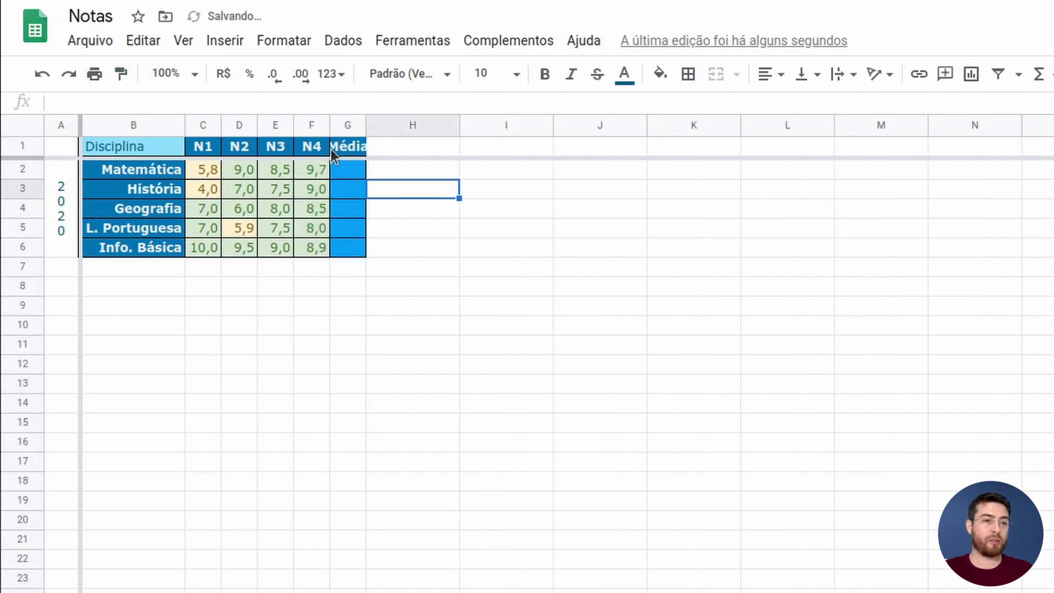
double_click(362, 125)
left_click(365, 208)
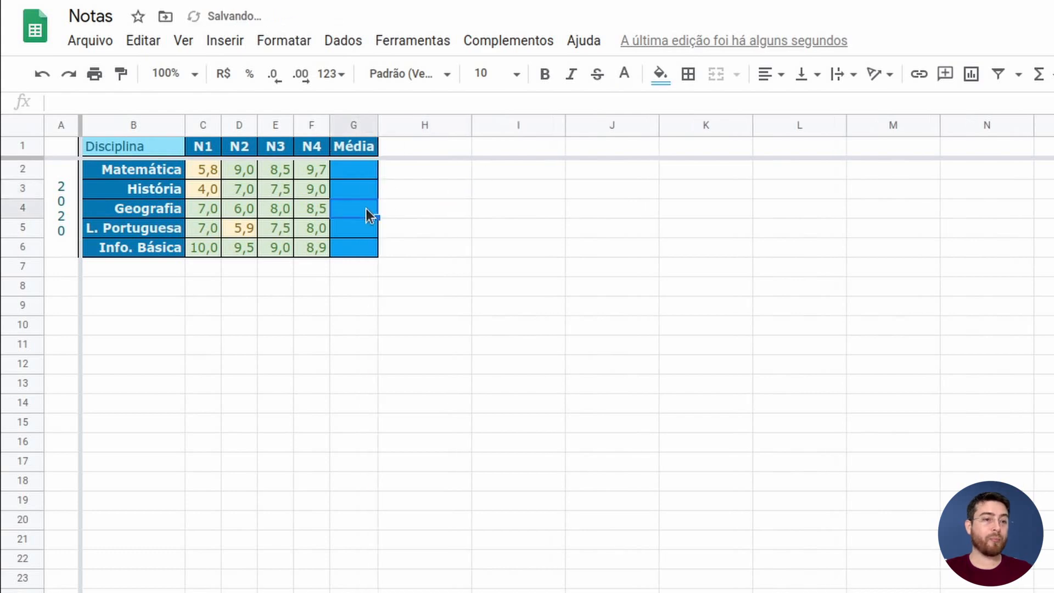
Step: Start a formula in the Matemática average cell G2 and dismiss the suggested MÉDIA(C2:F2) function
left_click(354, 171)
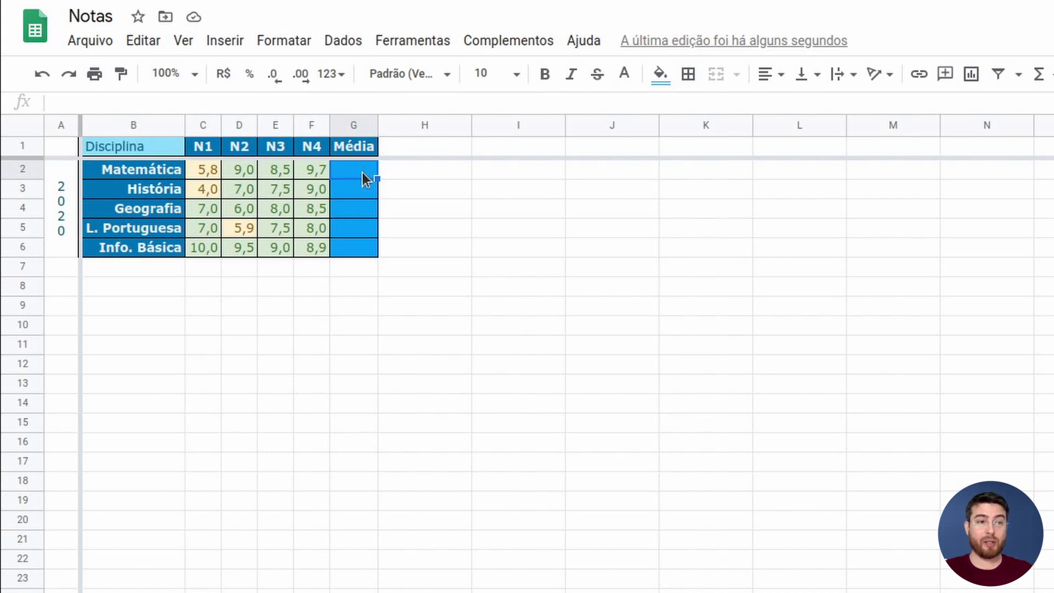
left_click(74, 103)
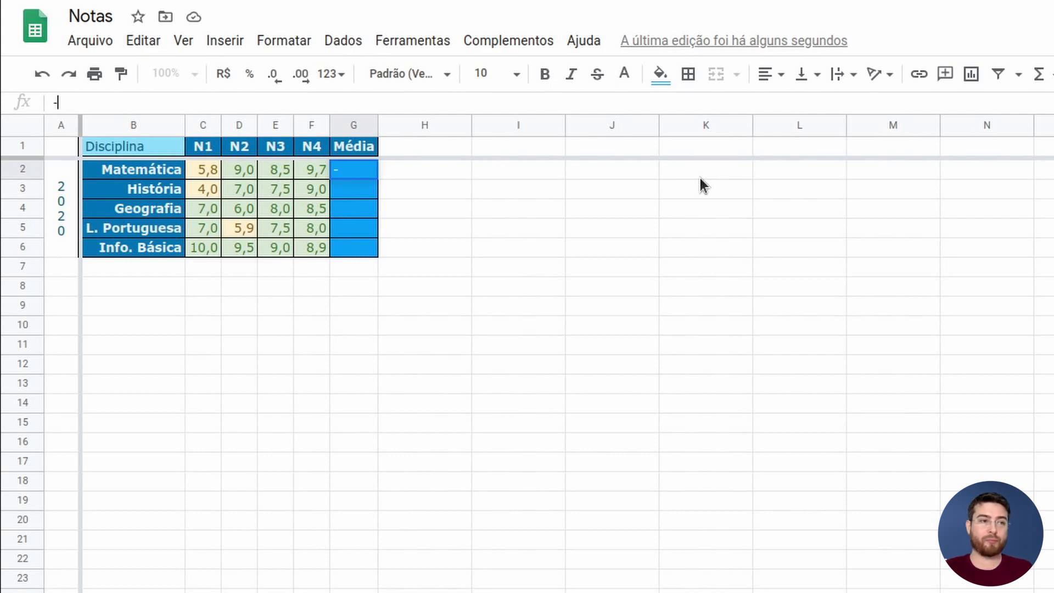
type("=")
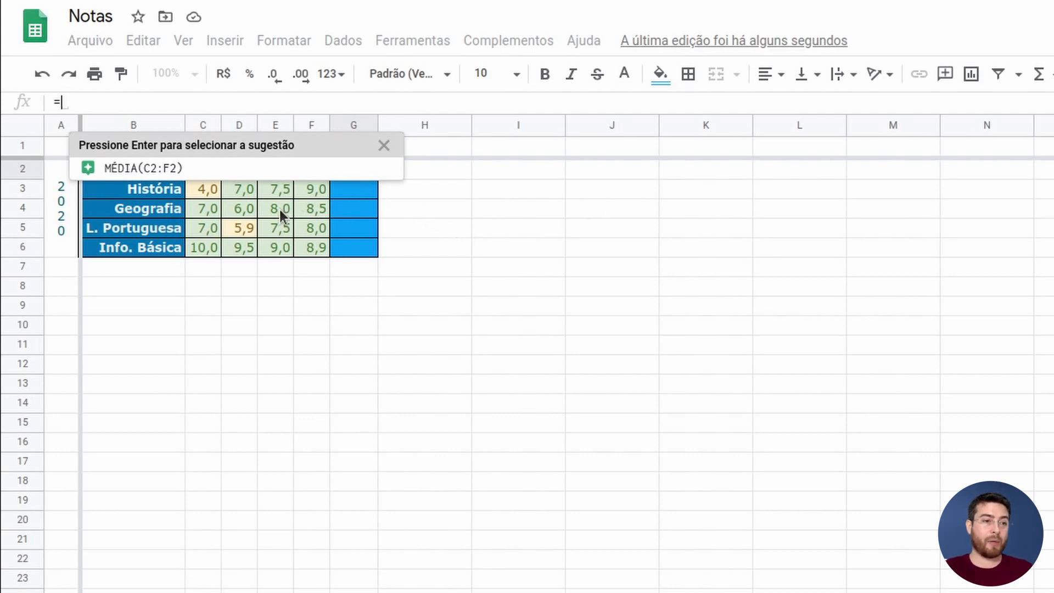
left_click(384, 146)
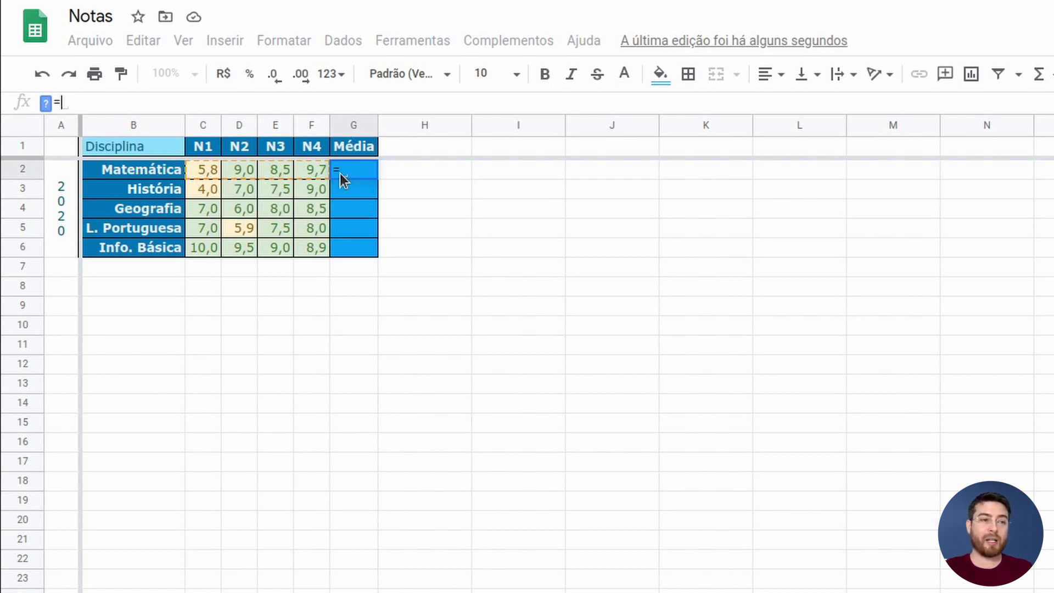
Step: Build the sum of the four Matemática grades in the G2 formula as ((C2+D2+E2+F2, with two opening parentheses
type("(")
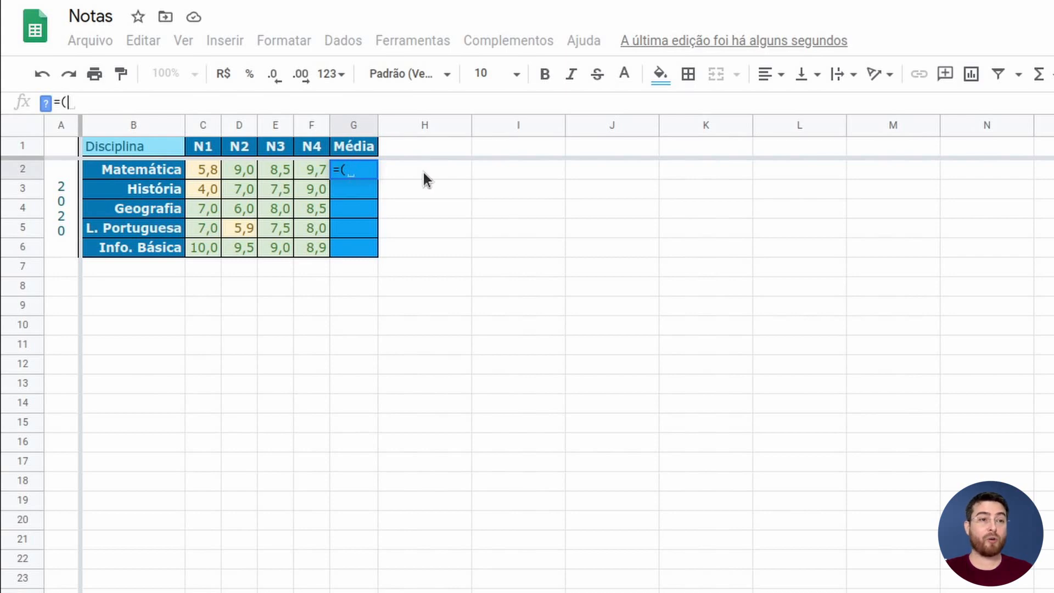
left_click(202, 168)
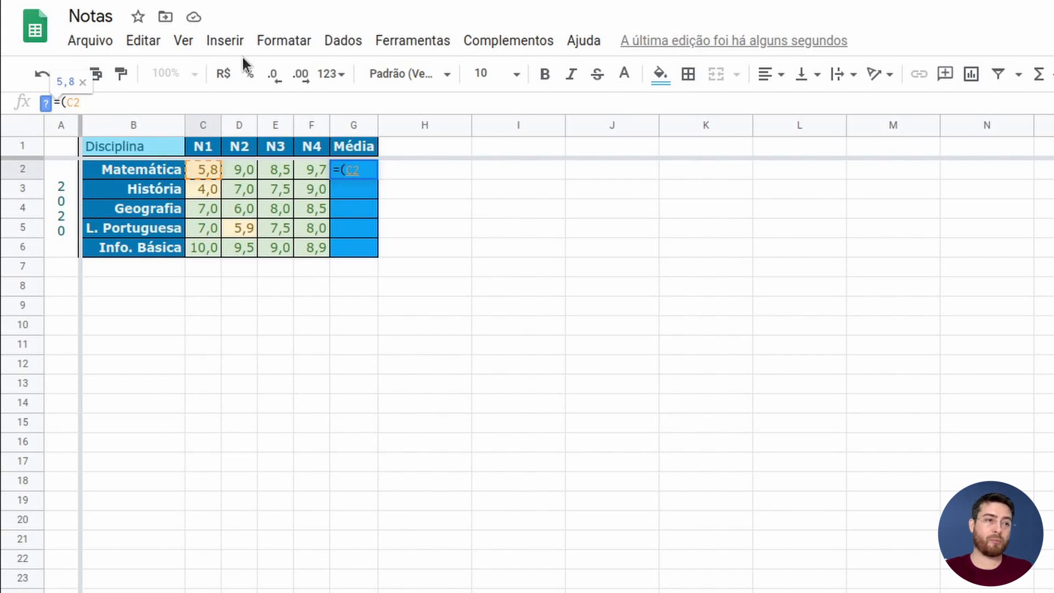
type("(")
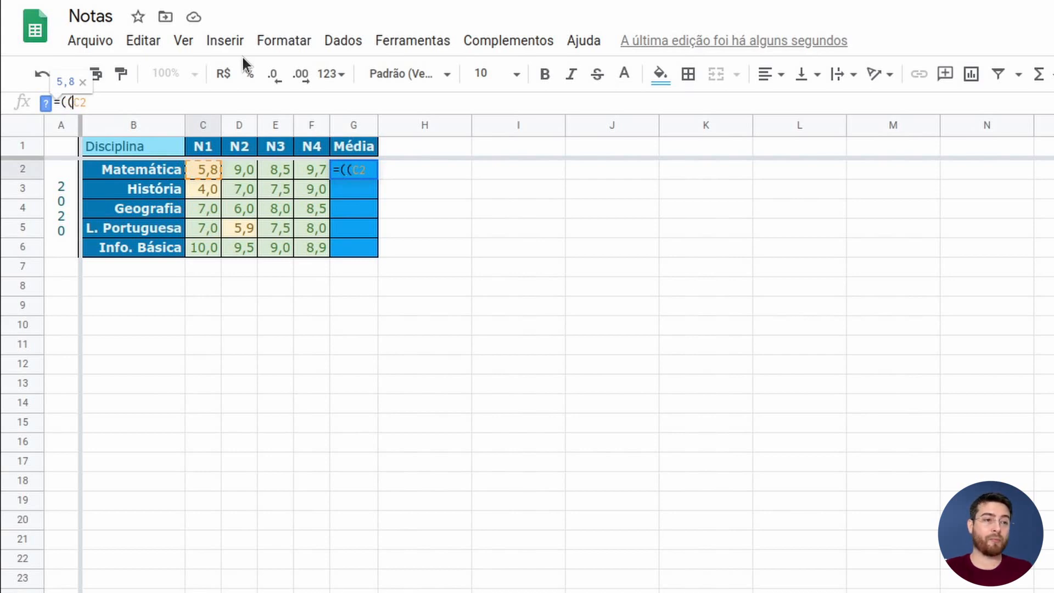
key("End")
type("+")
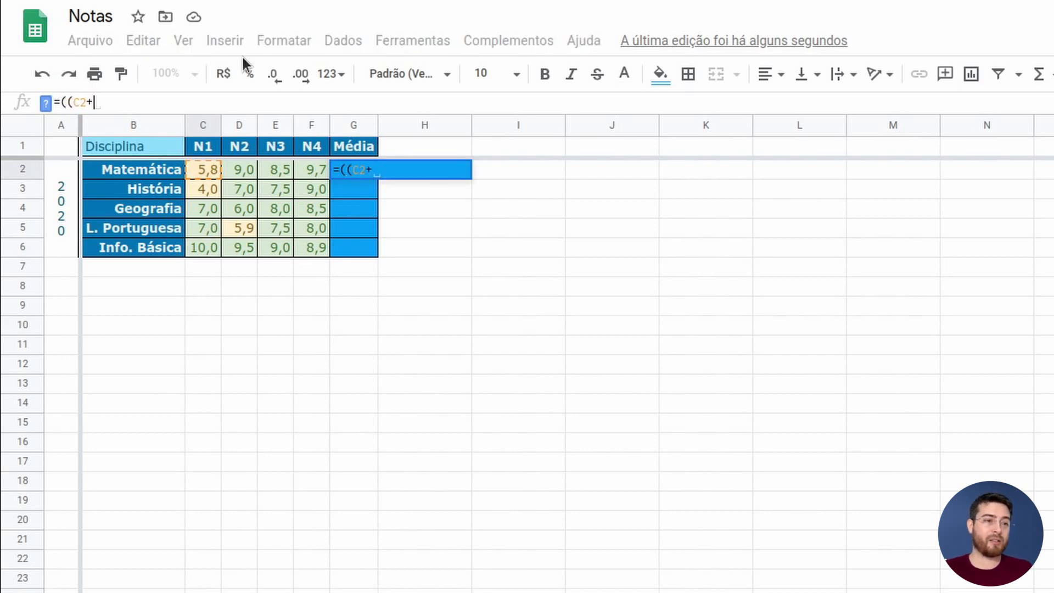
left_click(240, 171)
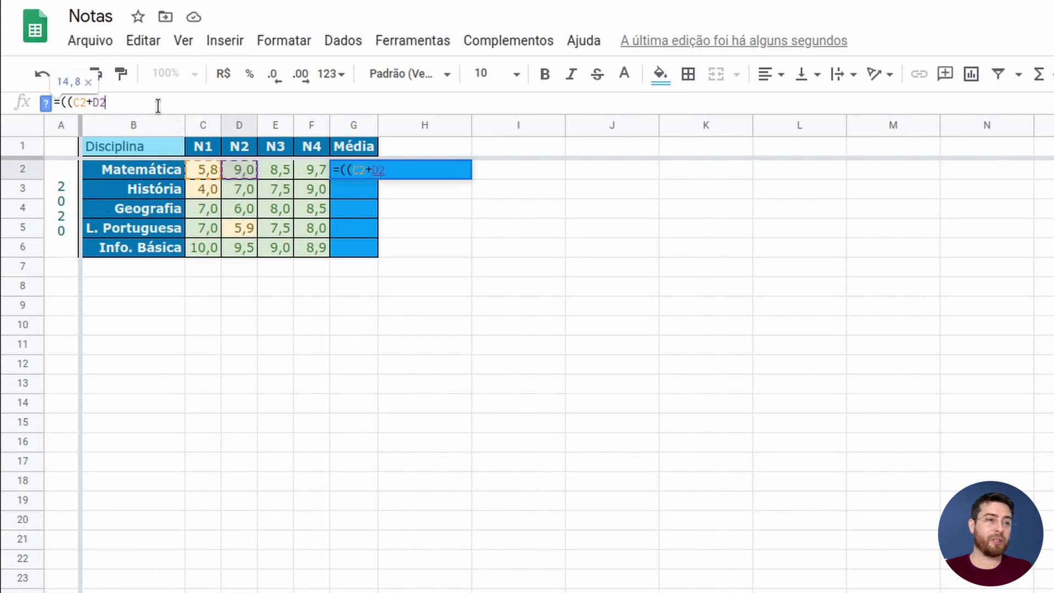
type("+")
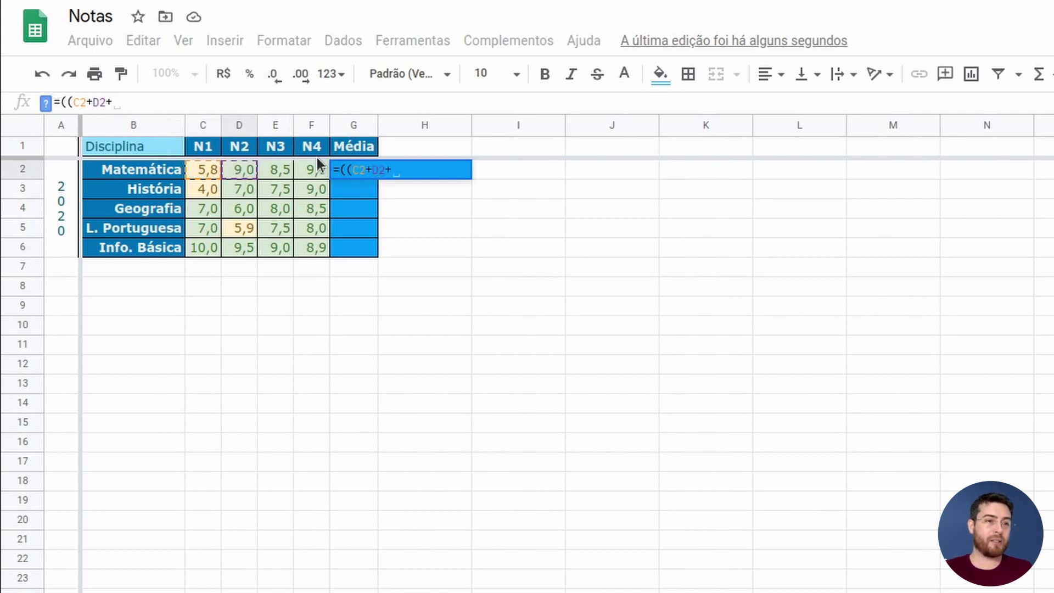
left_click(278, 170)
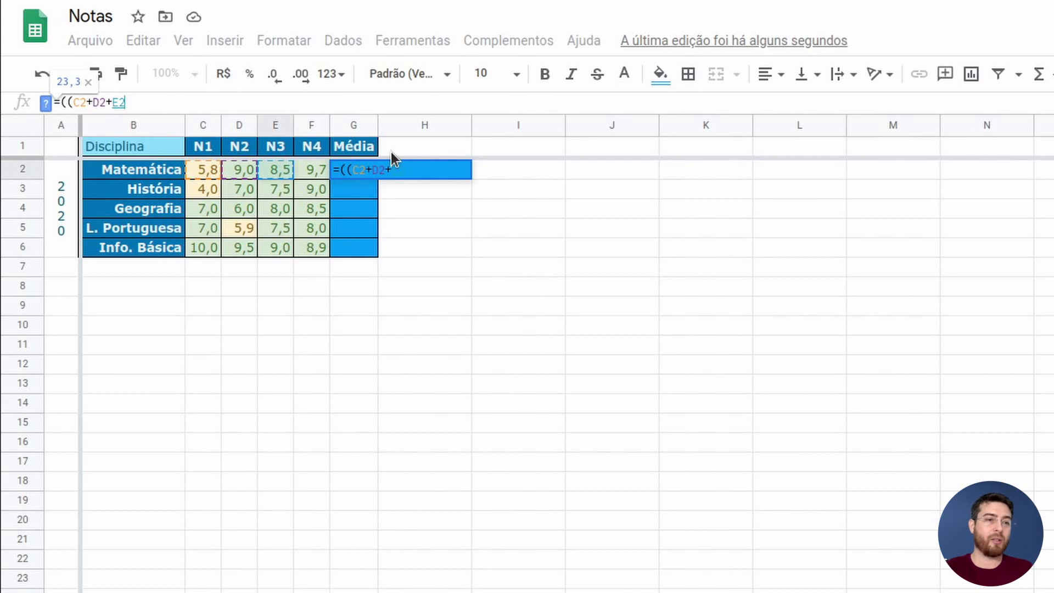
type("+")
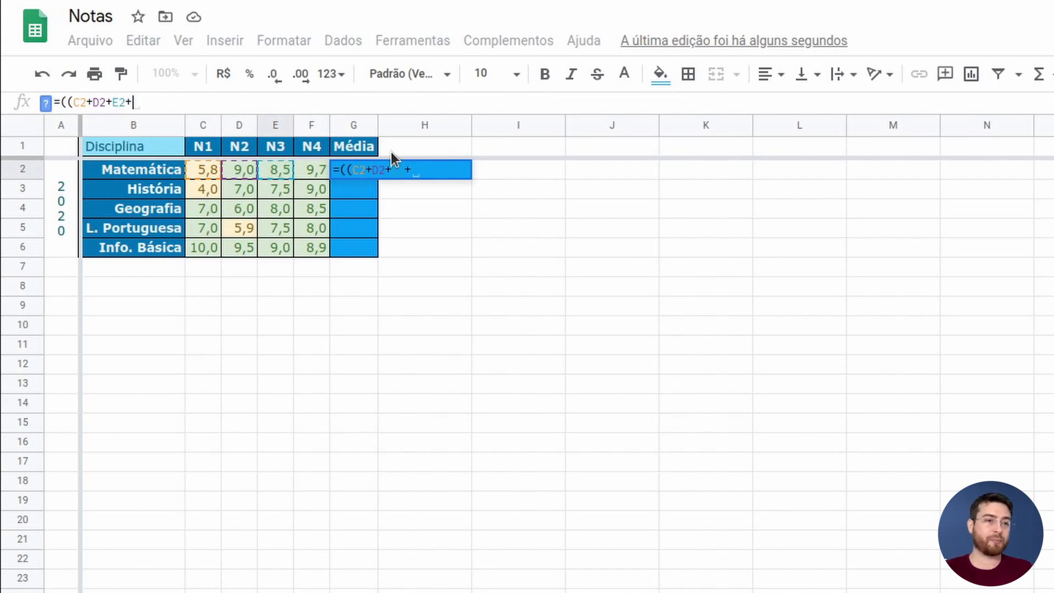
left_click(301, 165)
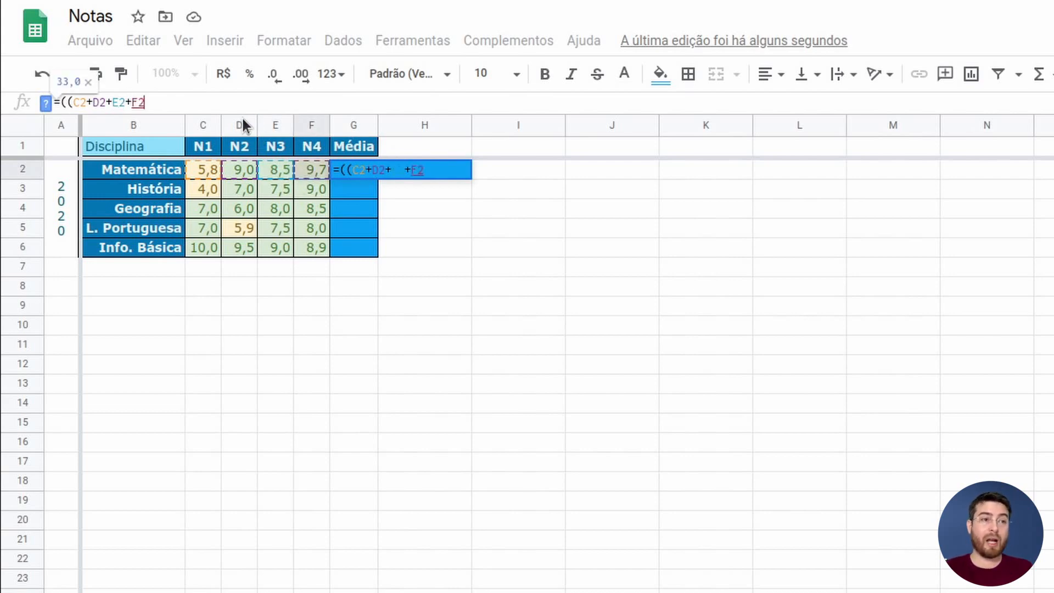
Step: Complete the G2 formula as =((C2+D2+E2+F2)/4) by closing the sum and dividing it by 4, and enter it
type(")")
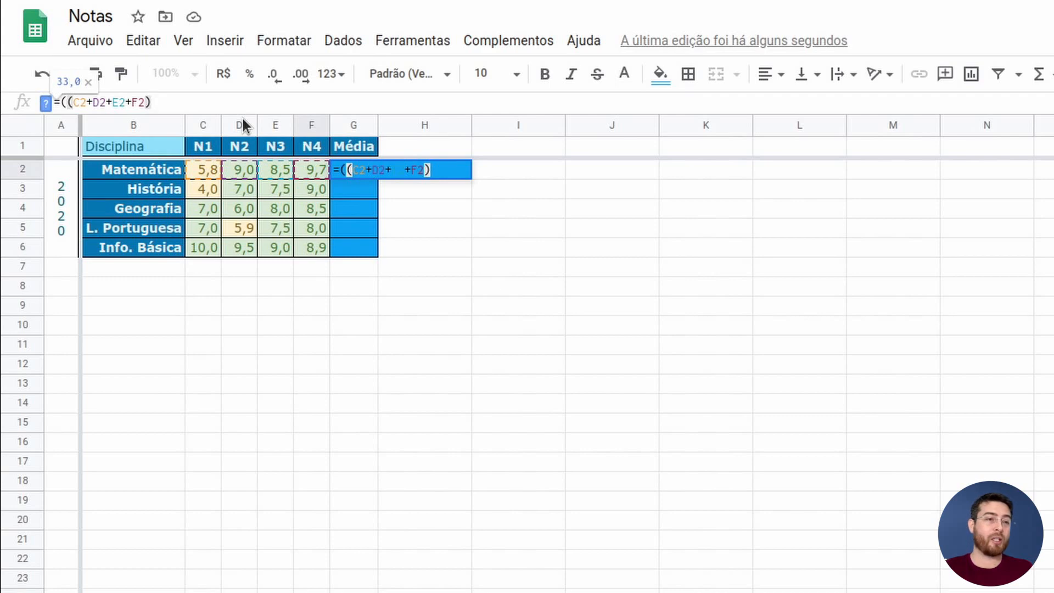
type(")/")
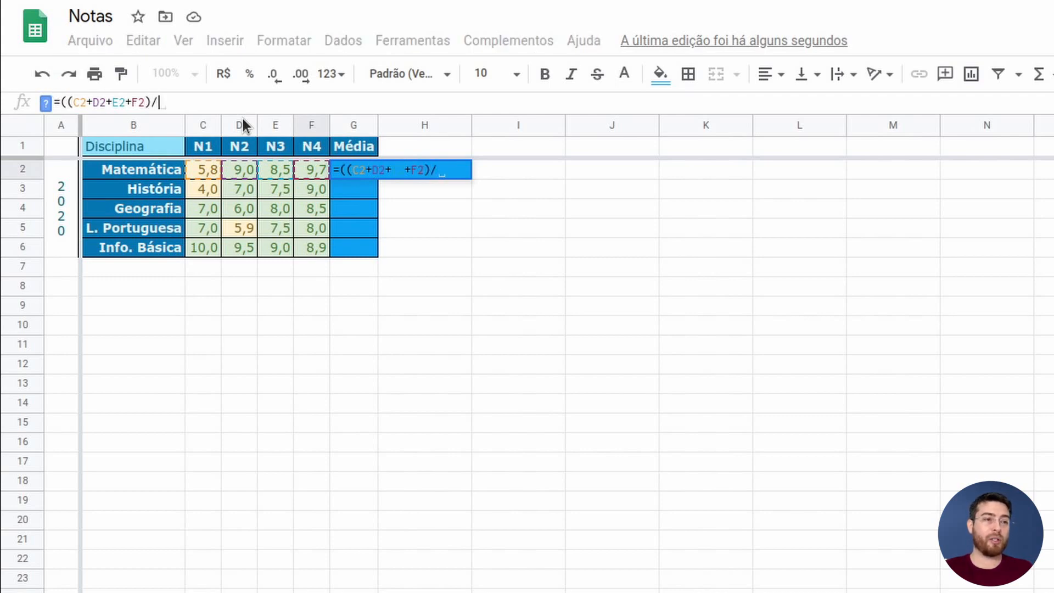
type("4)")
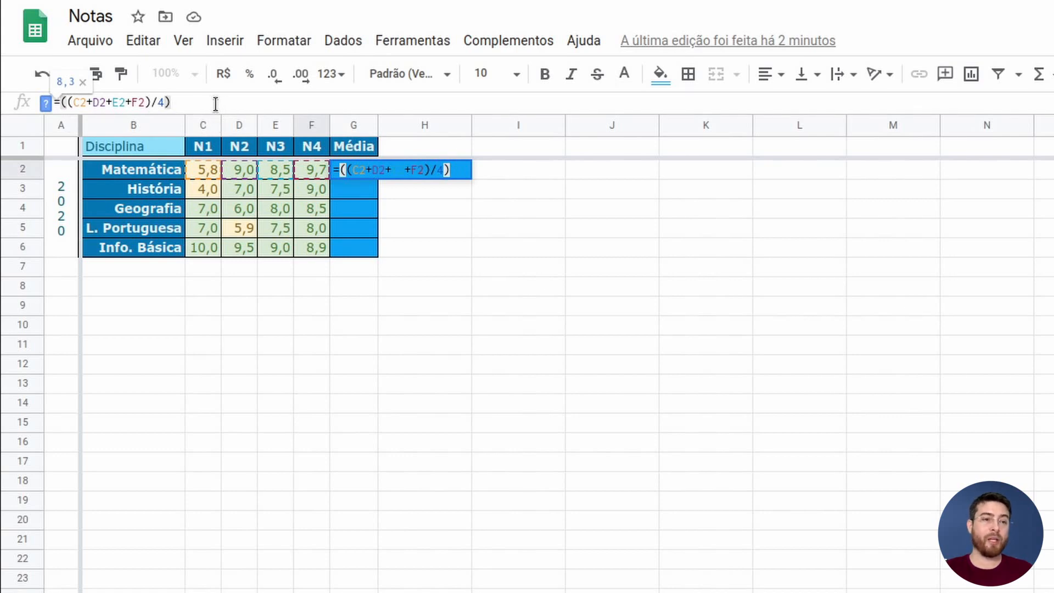
key("Return")
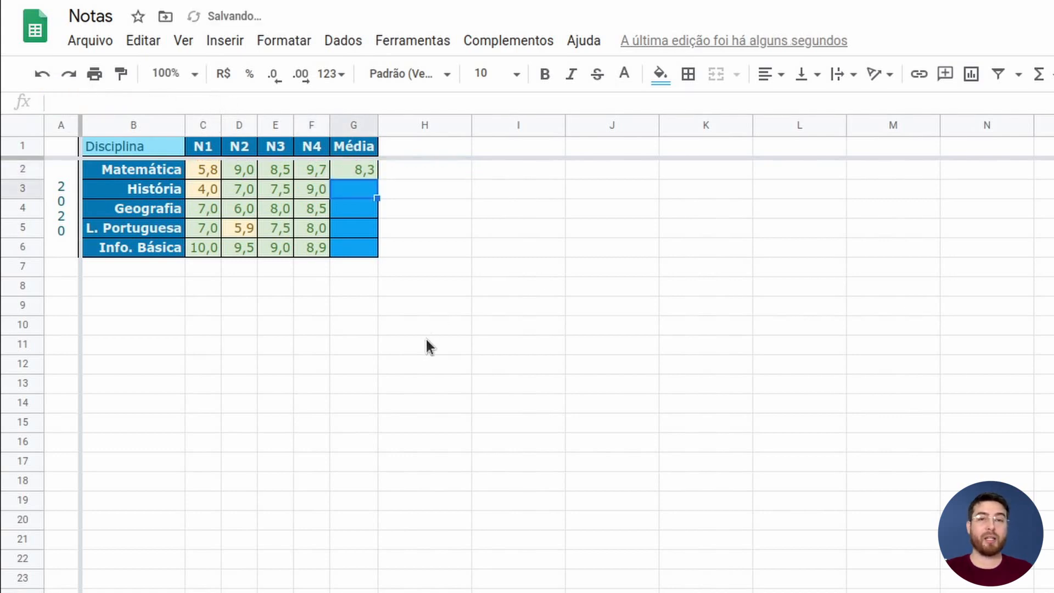
Step: Fill the average formula from G2 down through G6 for the remaining subjects
left_click(361, 169)
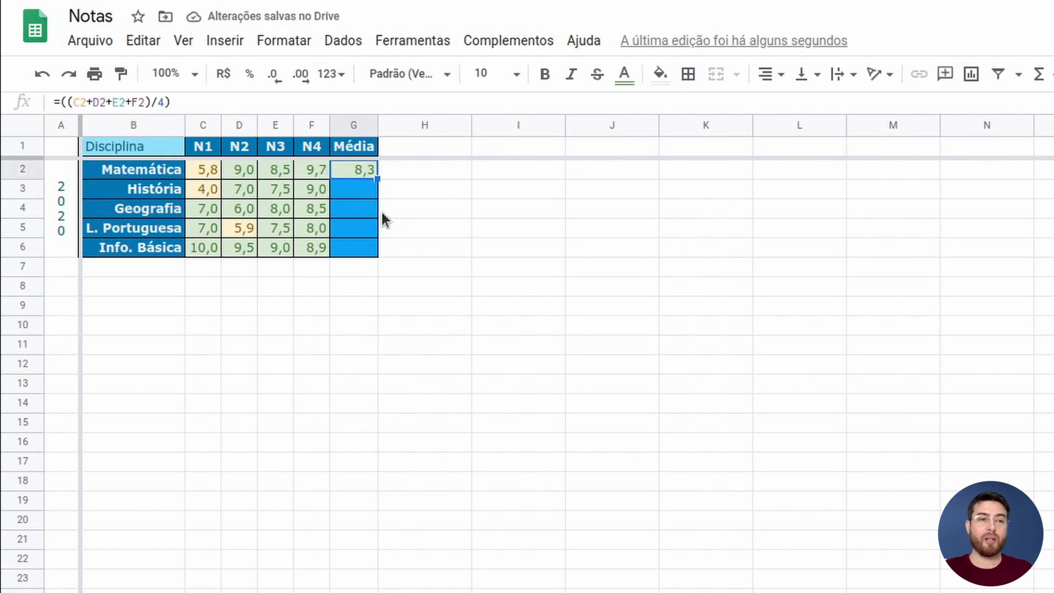
left_click(357, 190)
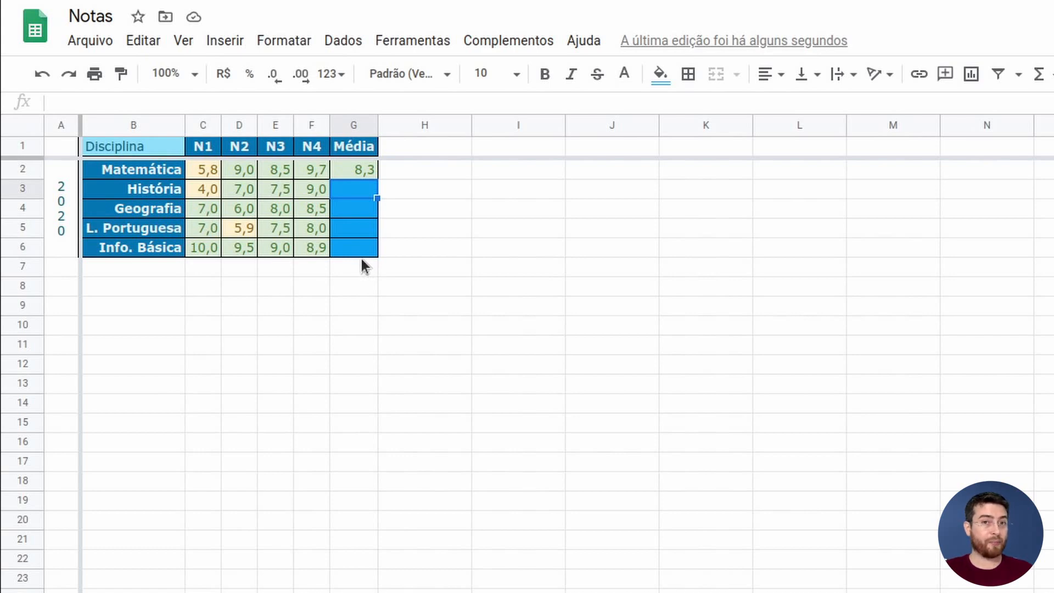
left_click(362, 171)
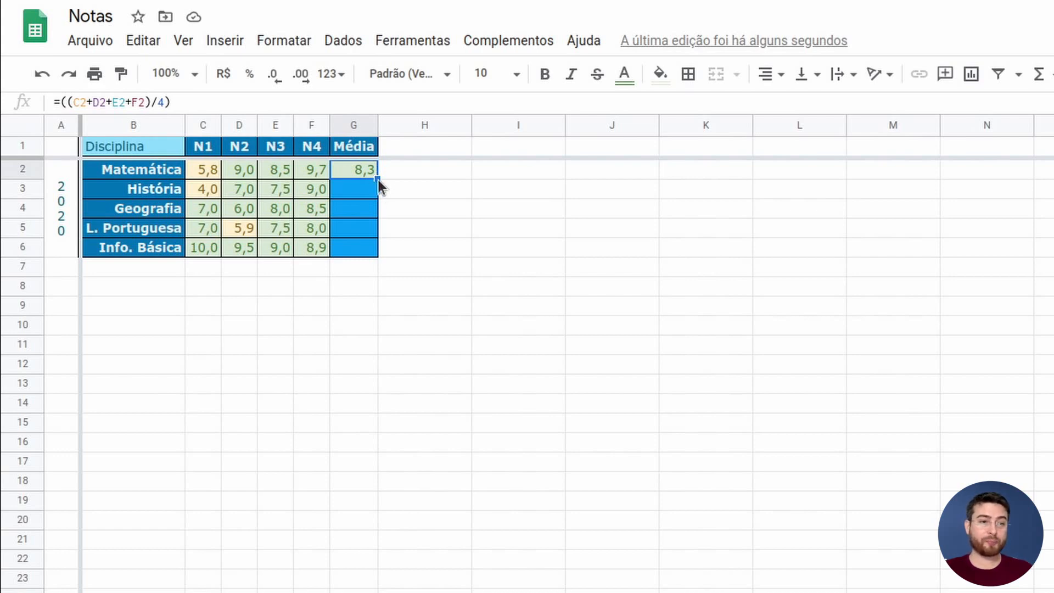
left_click_drag(378, 179, 379, 189)
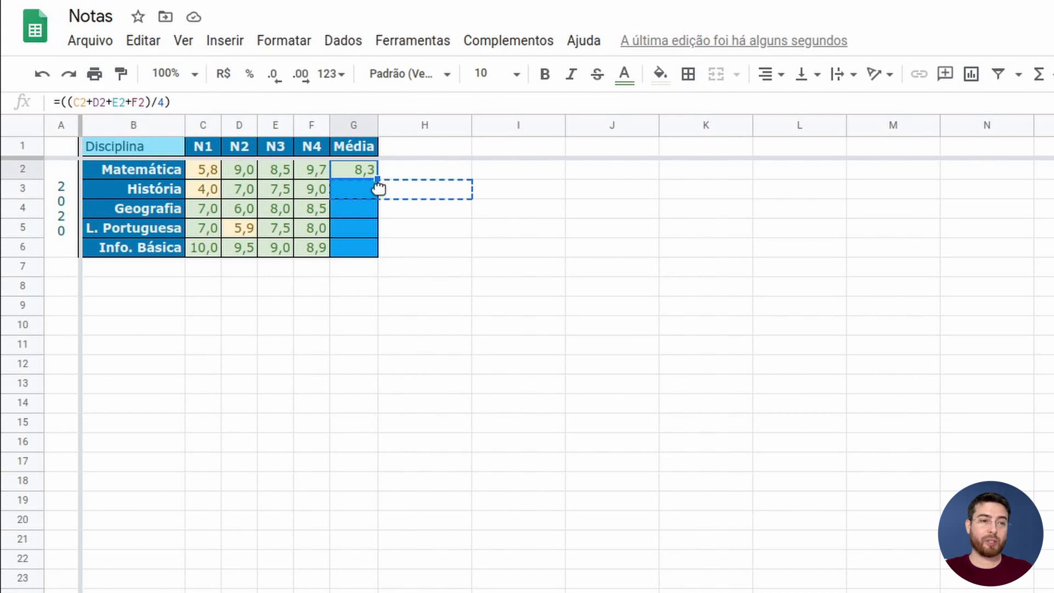
left_click(382, 190)
left_click(373, 176)
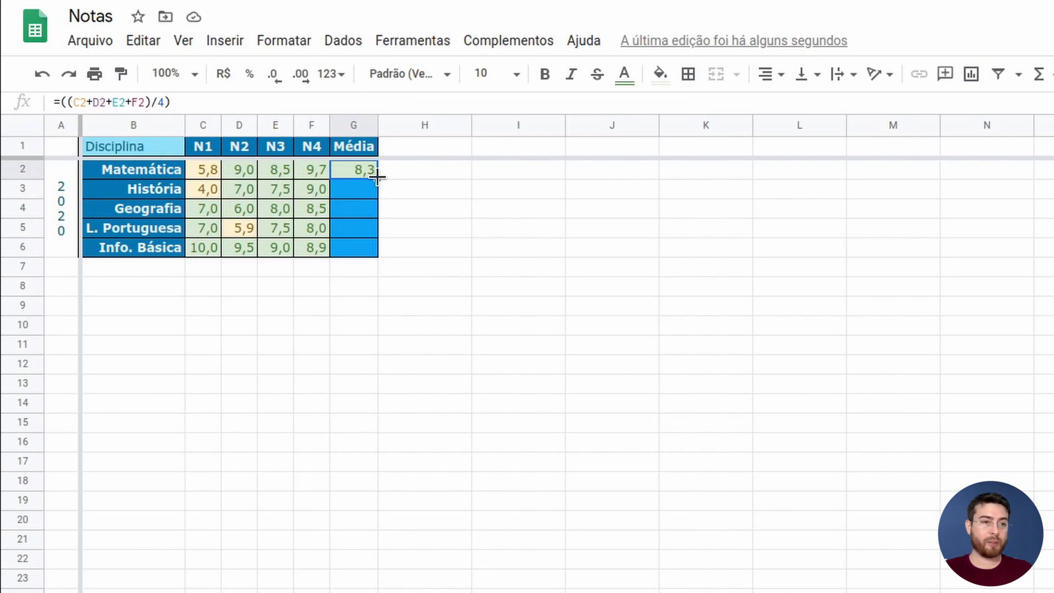
left_click_drag(379, 178, 369, 247)
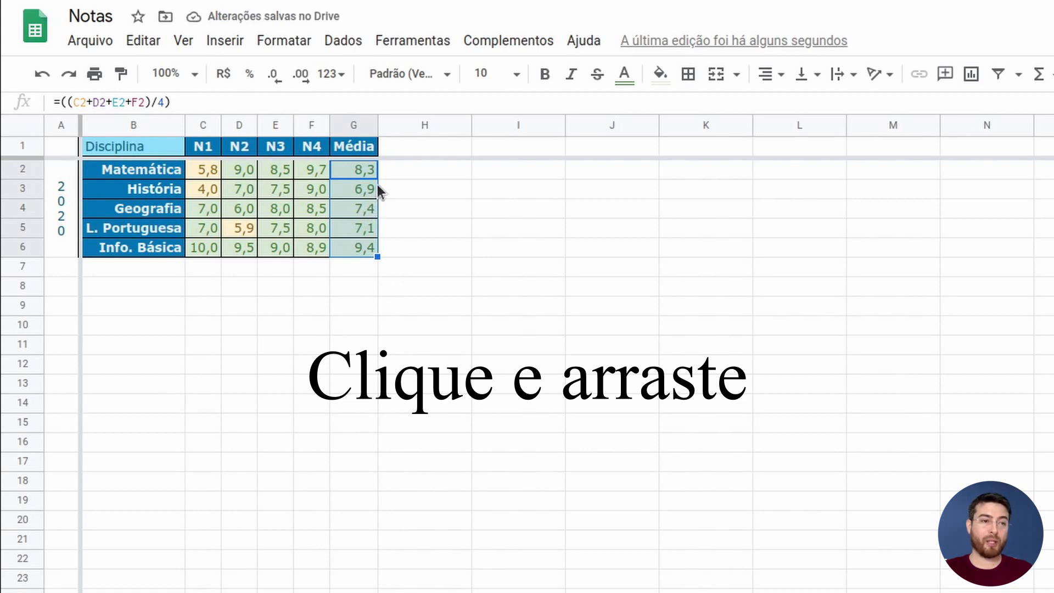
Step: Examine the average formulas down the Média column to compare the row references in each cell
left_click(360, 189)
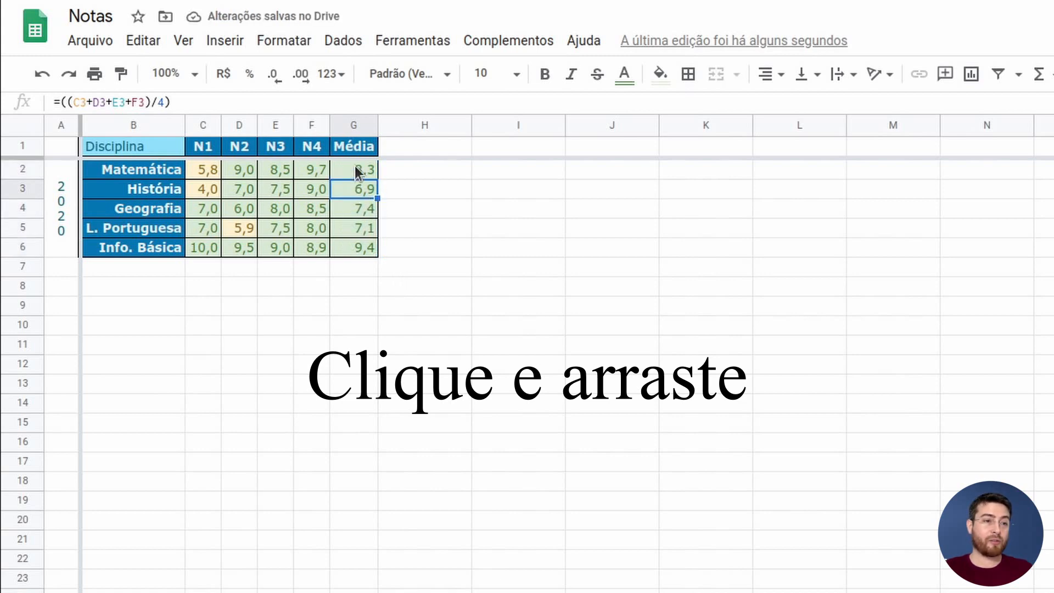
left_click(355, 166)
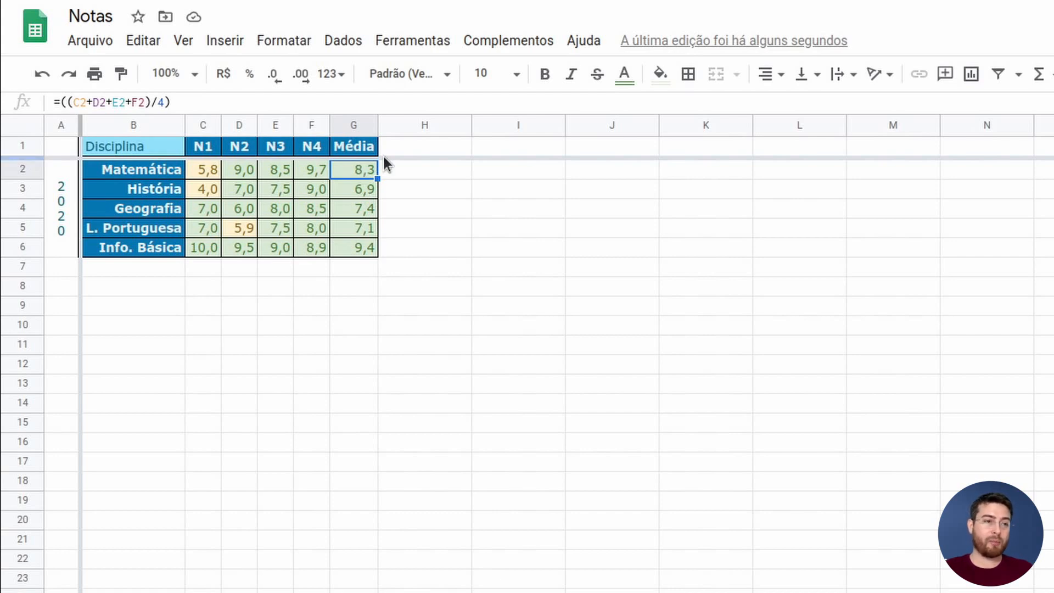
key("Down")
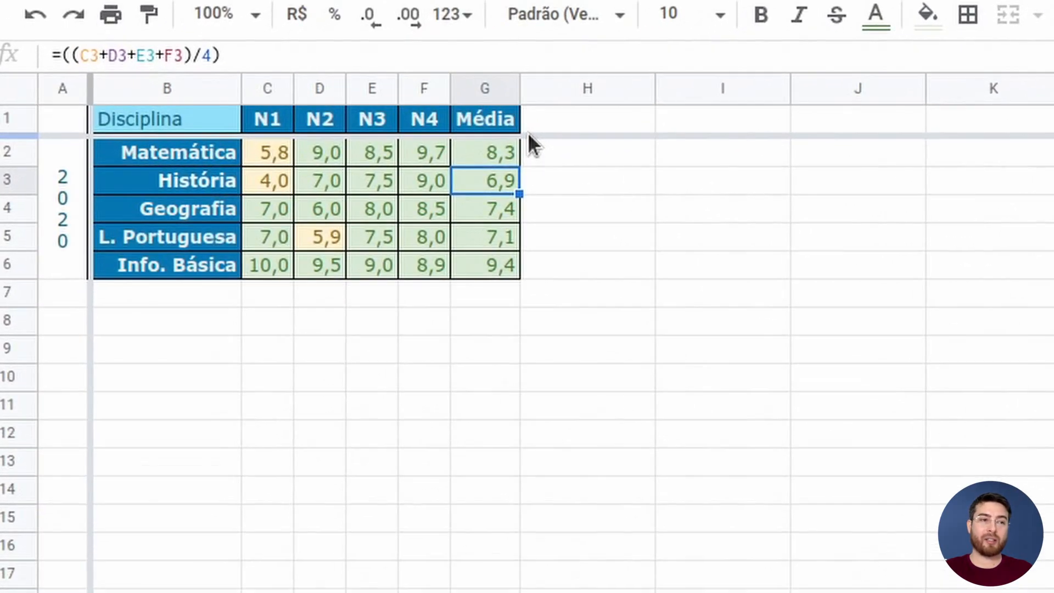
key("Down")
key("Down")
key("Down")
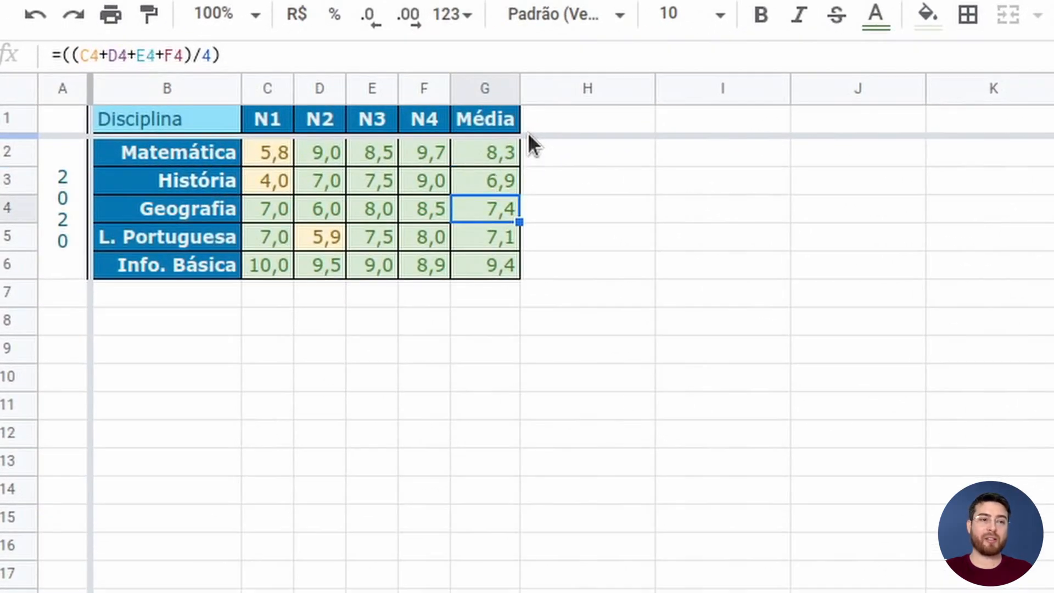
key("Up")
key("Up")
key("Up")
key("Up")
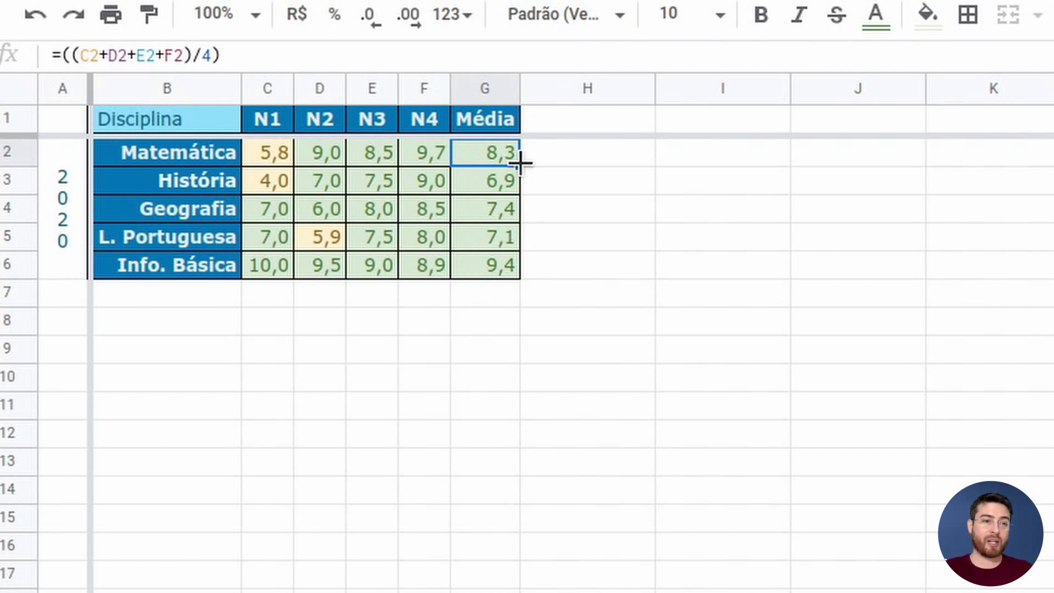
Step: Try filling the average formula from G2 across into H2 to compare its column references, and undo the fill
left_click_drag(520, 163, 650, 157)
left_click(586, 151)
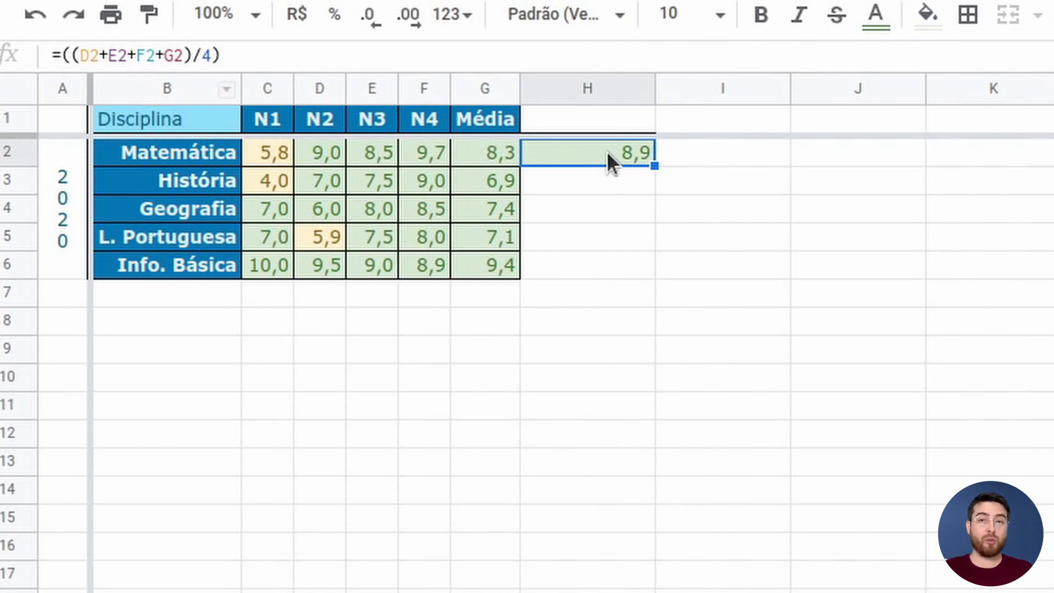
left_click(493, 149)
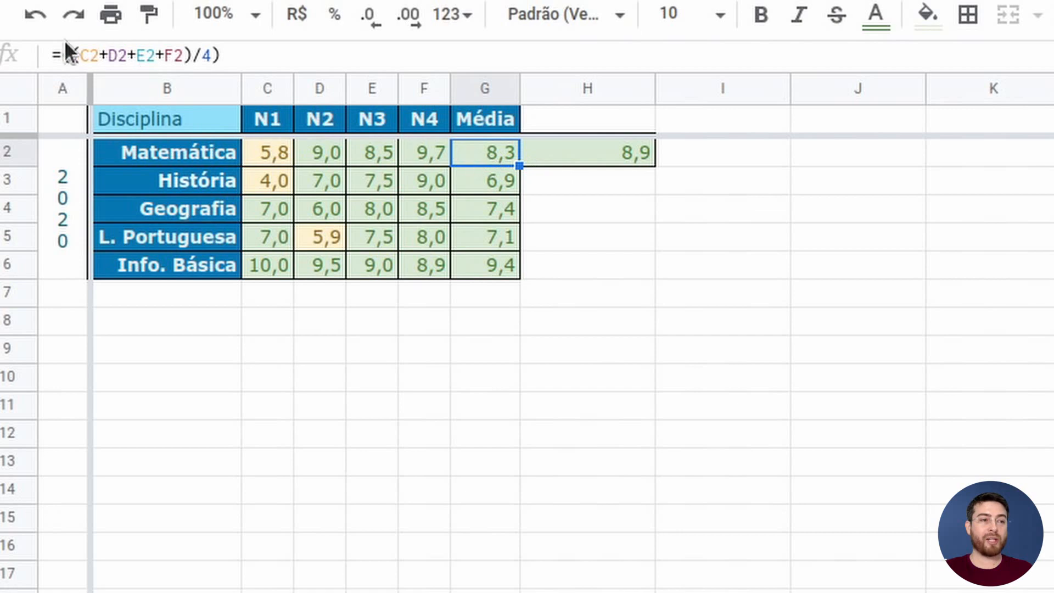
left_click(561, 155)
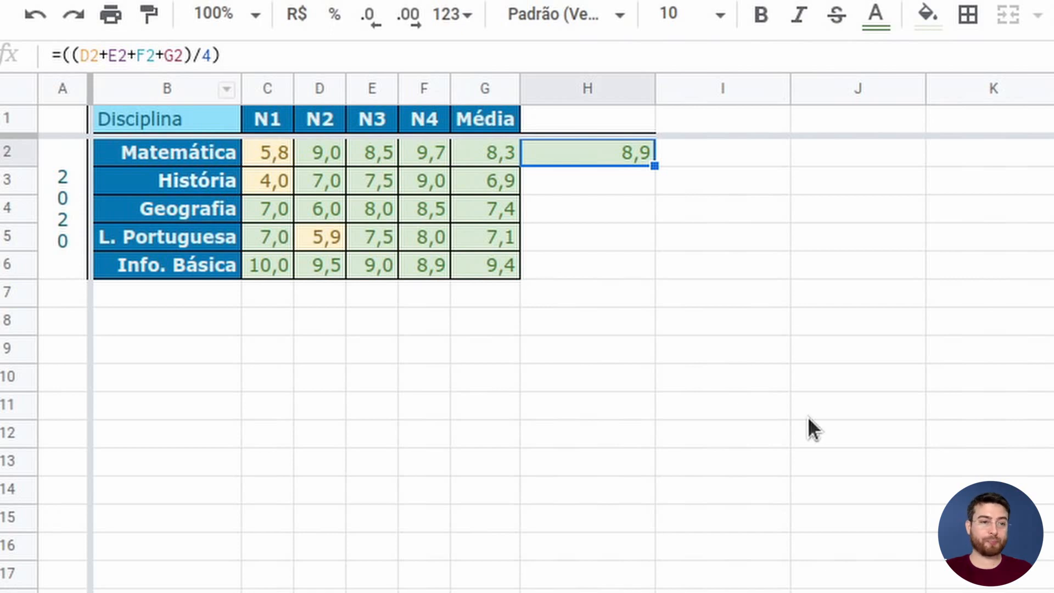
left_click(625, 184)
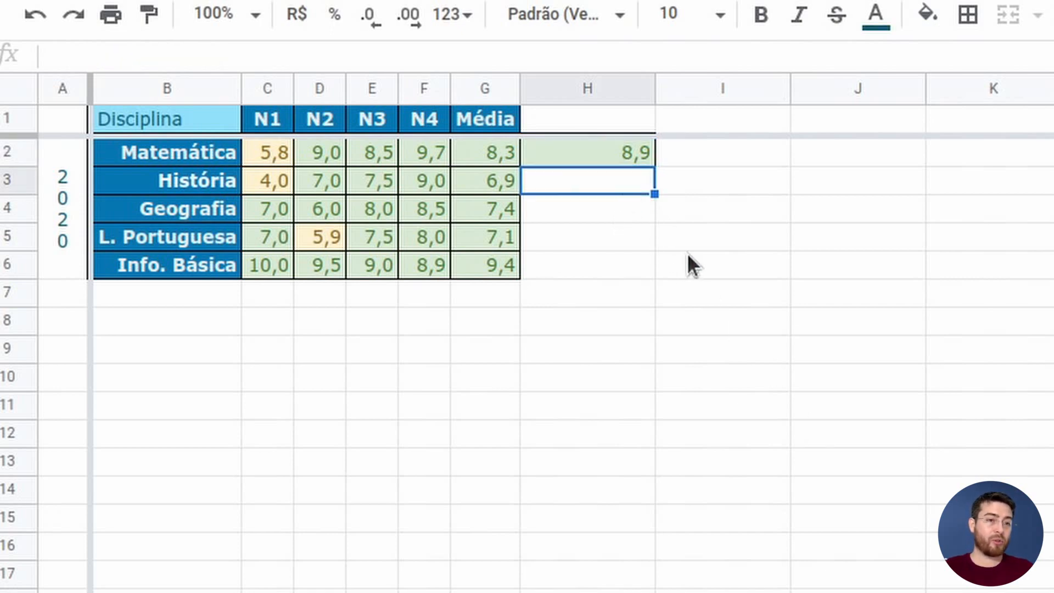
left_click(611, 153)
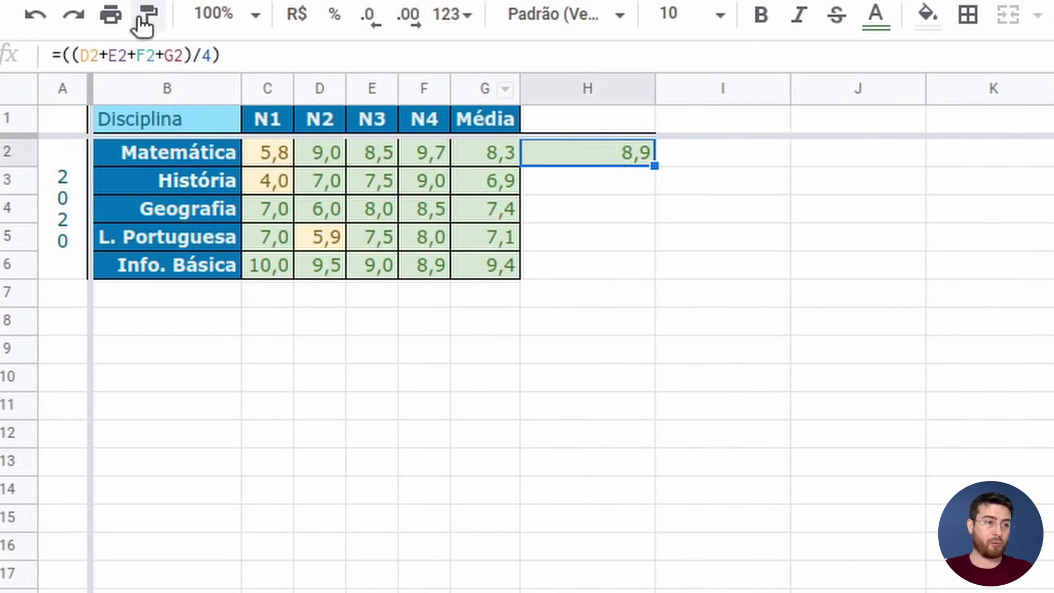
left_click(36, 15)
left_click(885, 323)
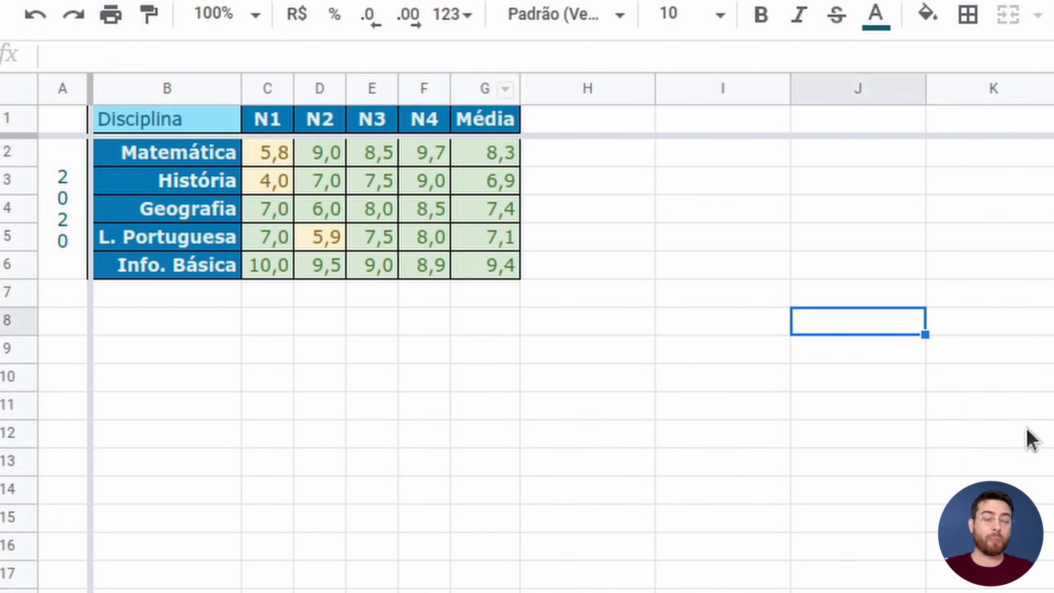
right_click(988, 346)
left_click(857, 297)
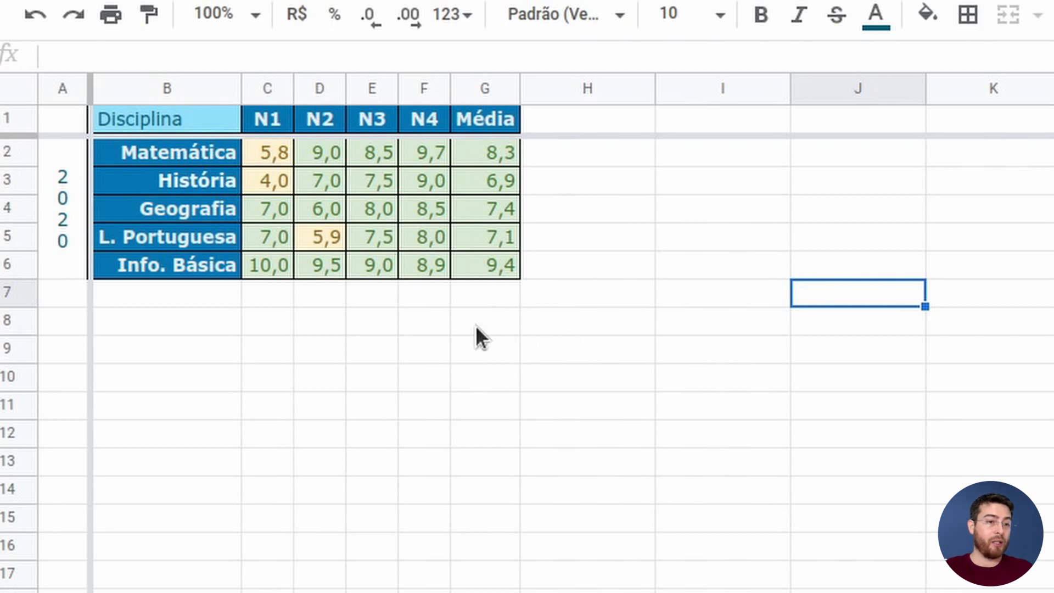
Step: Enter the label Denominador in B11 and the value 4 beside it in C11
left_click(498, 150)
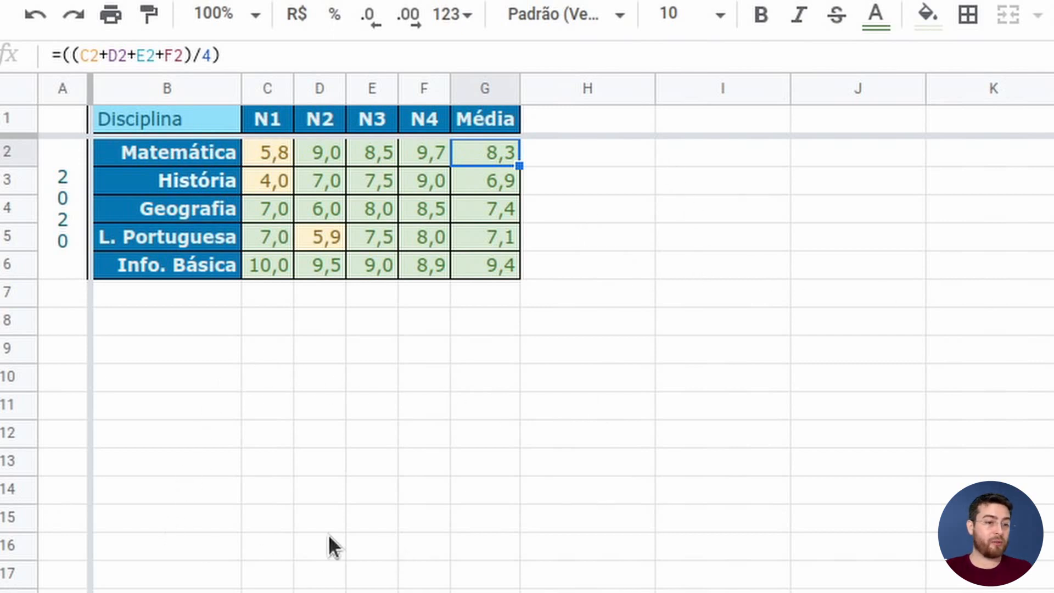
left_click(177, 417)
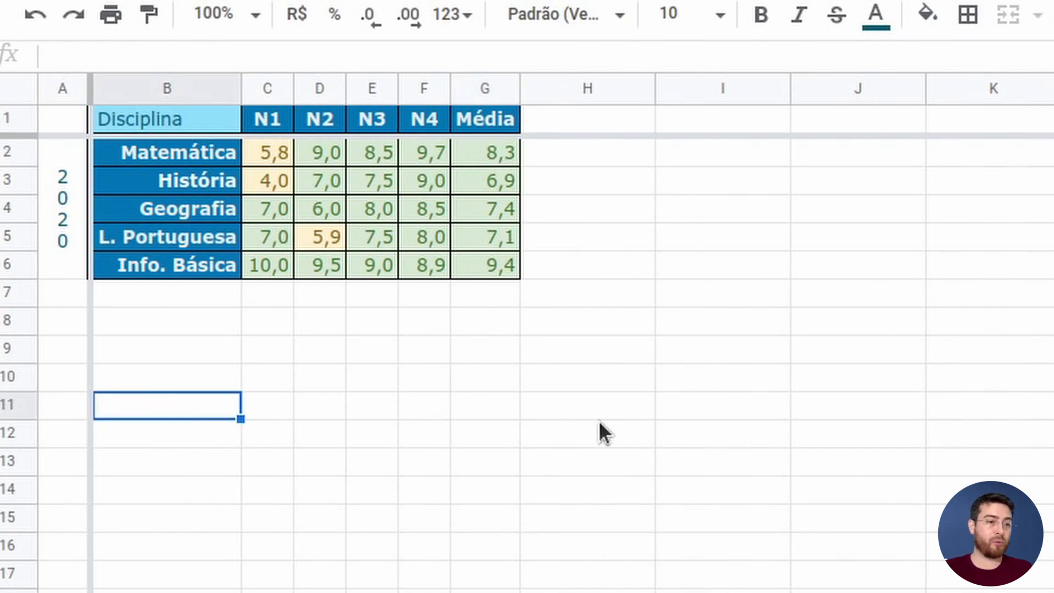
type("dEN")
key("BackSpace")
key("BackSpace")
key("BackSpace")
type("De")
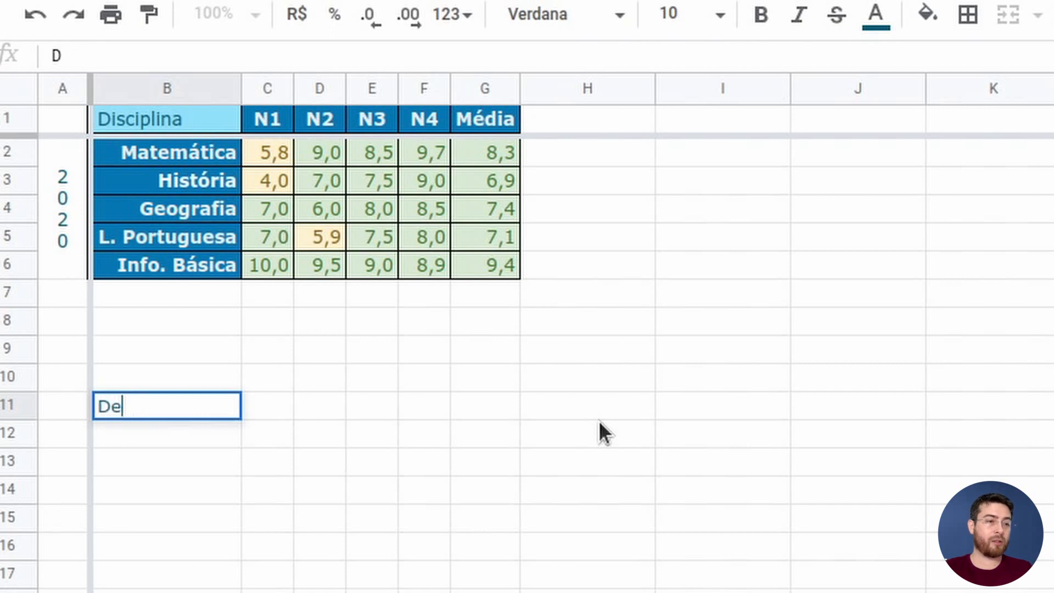
type("nominador")
key("Tab")
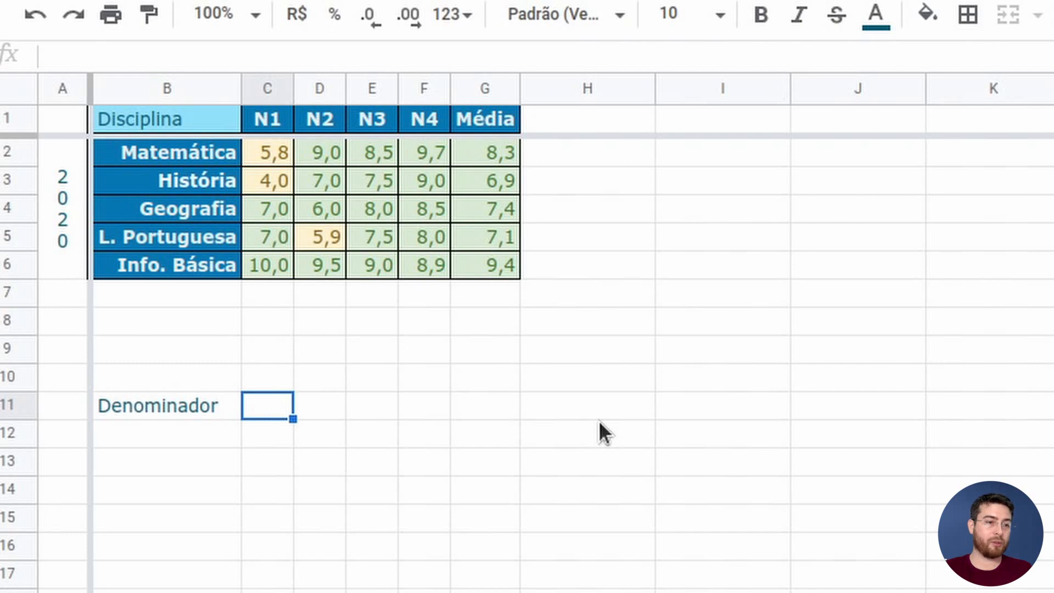
type("4")
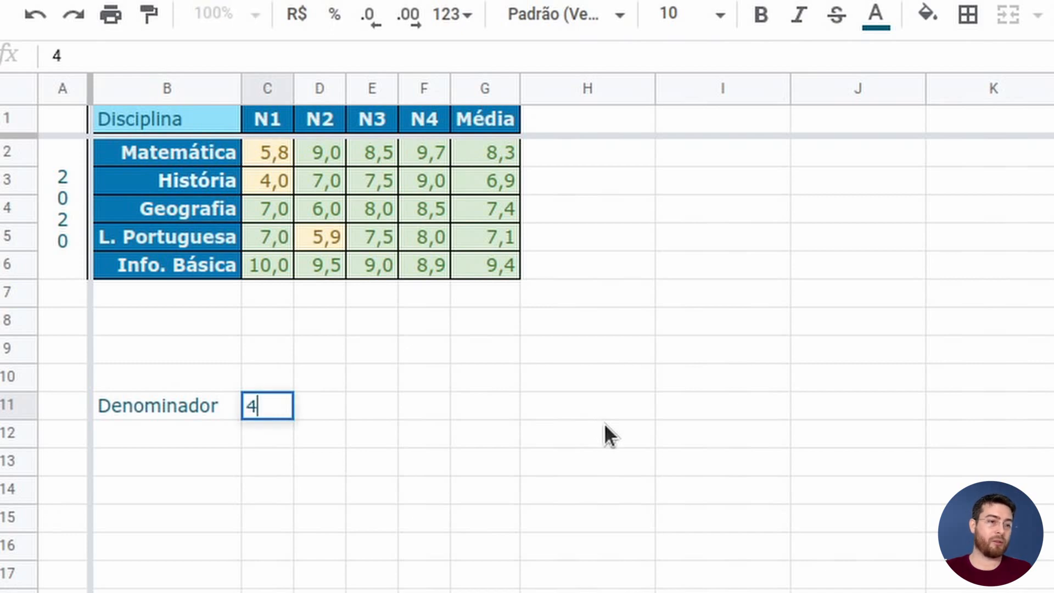
key("Return")
left_click(264, 406)
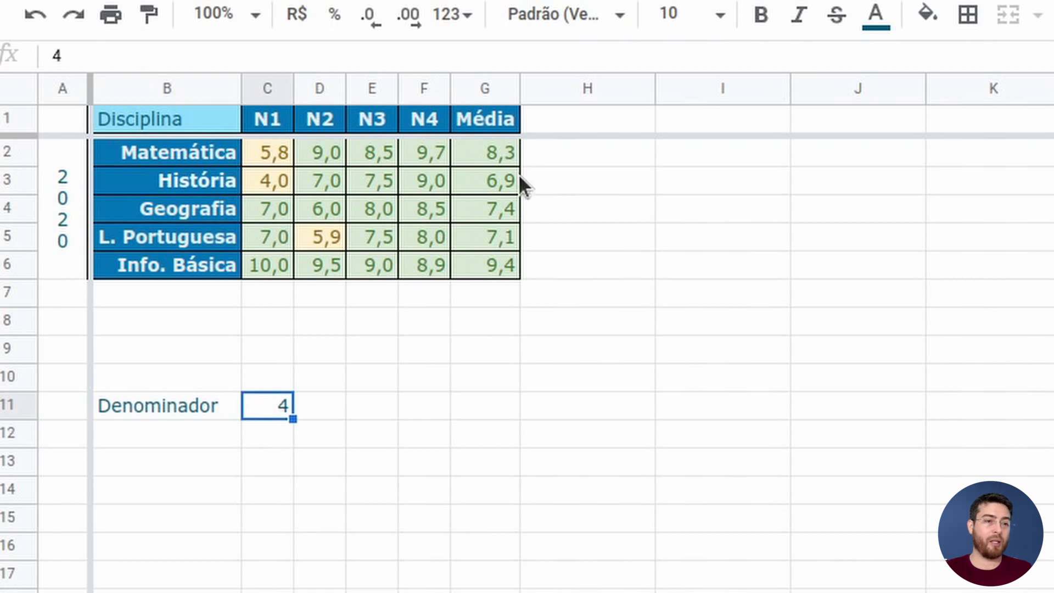
Step: Replace the divisor 4 in the G2 average formula with a reference to C11
left_click(501, 153)
left_click(208, 56)
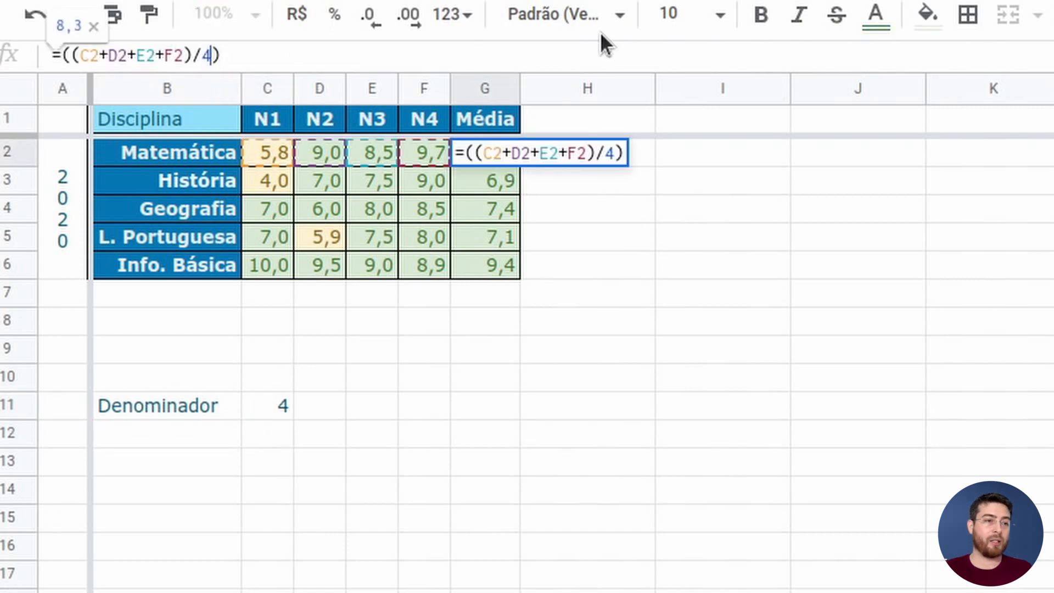
key("BackSpace")
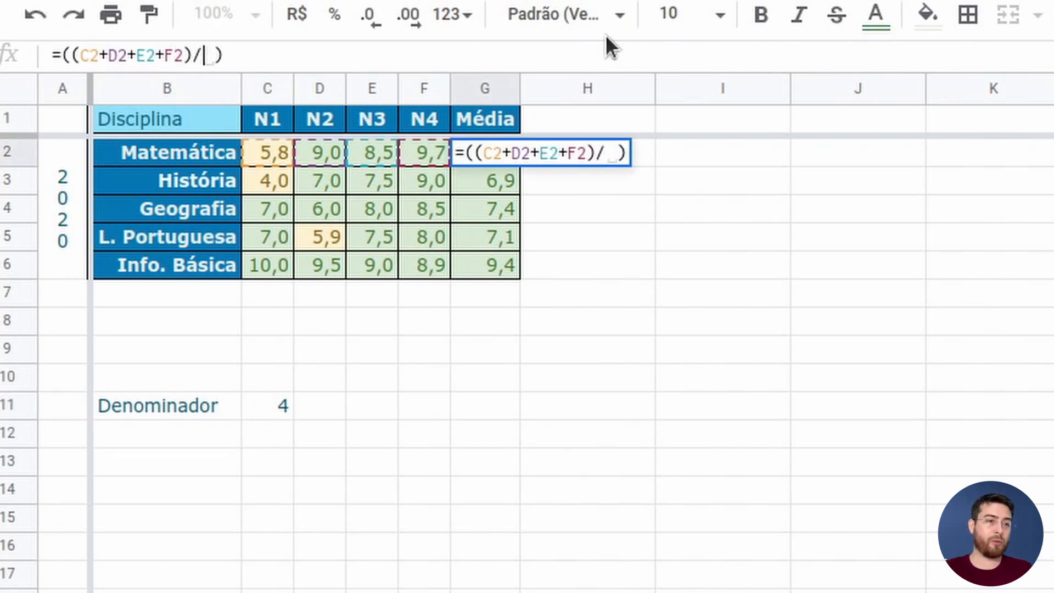
left_click(281, 417)
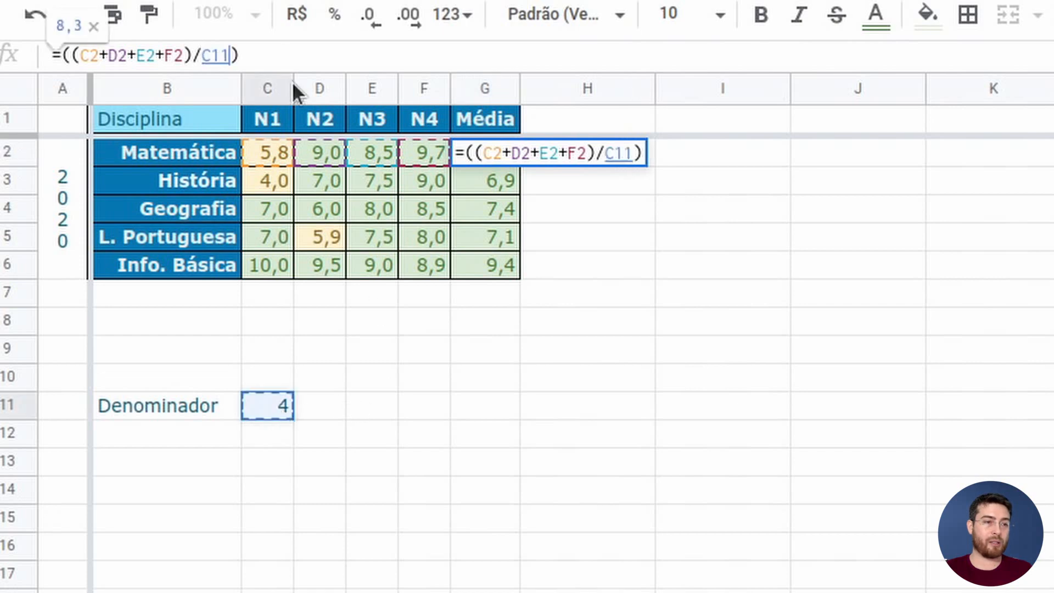
left_click(272, 53)
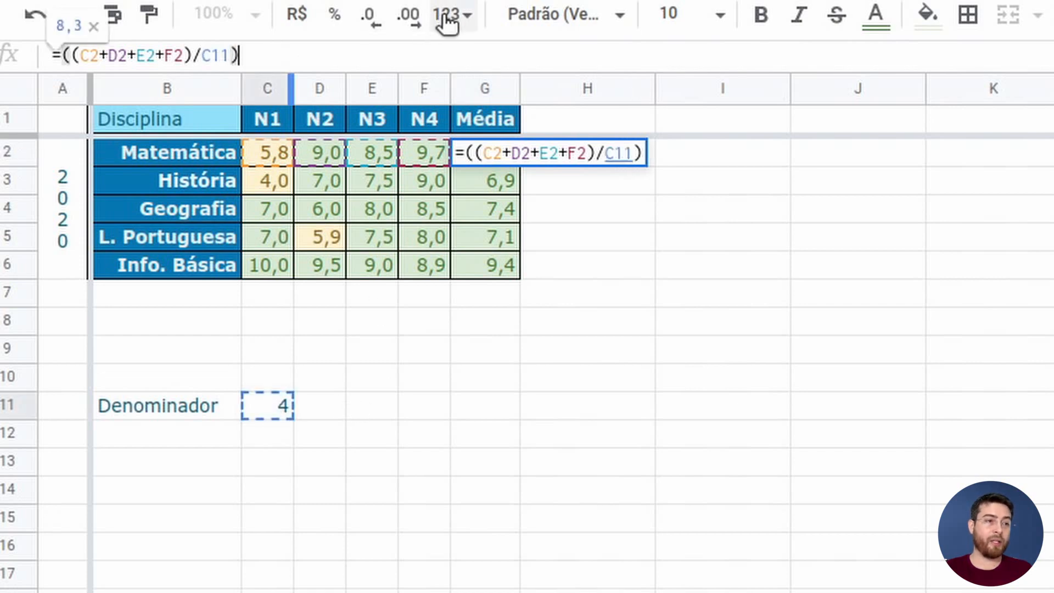
key("Return")
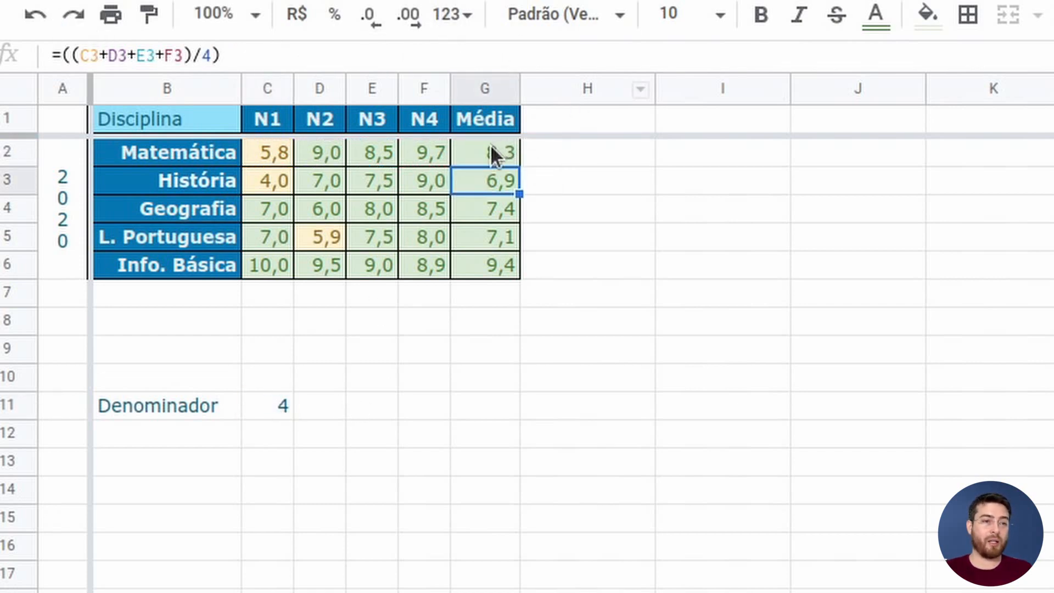
Step: Try filling the G2 formula down through G6 with the relative C11 reference, and check the denominator cells from C11 to C14
left_click(492, 148)
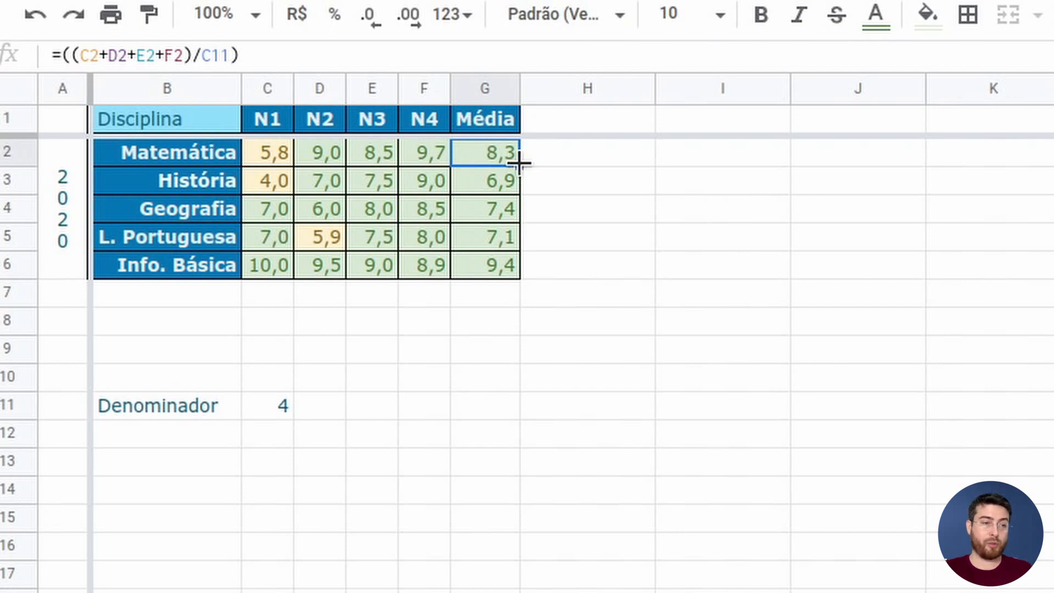
left_click_drag(519, 164, 522, 280)
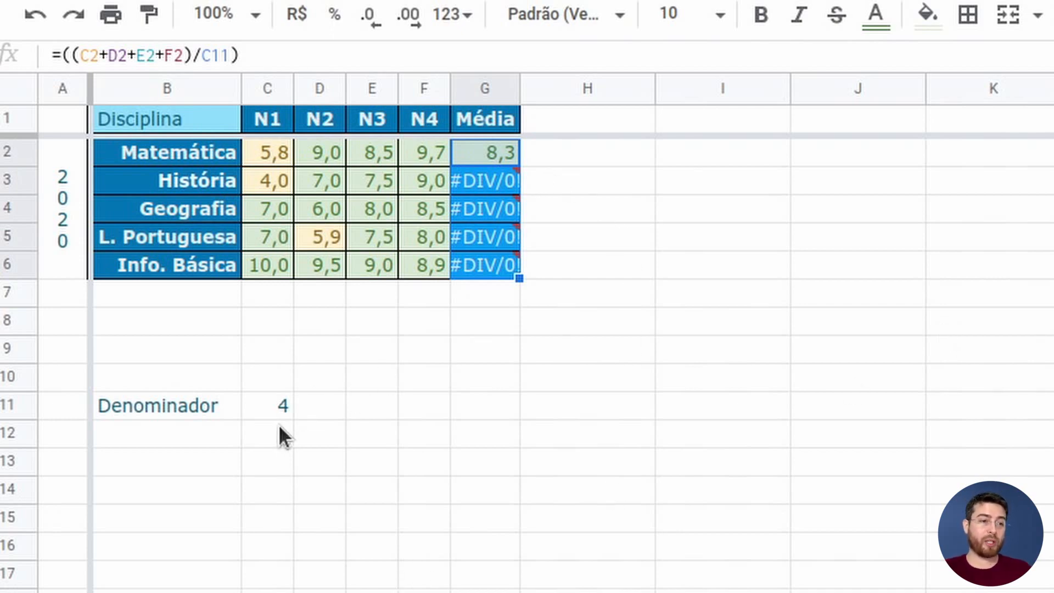
left_click(278, 405)
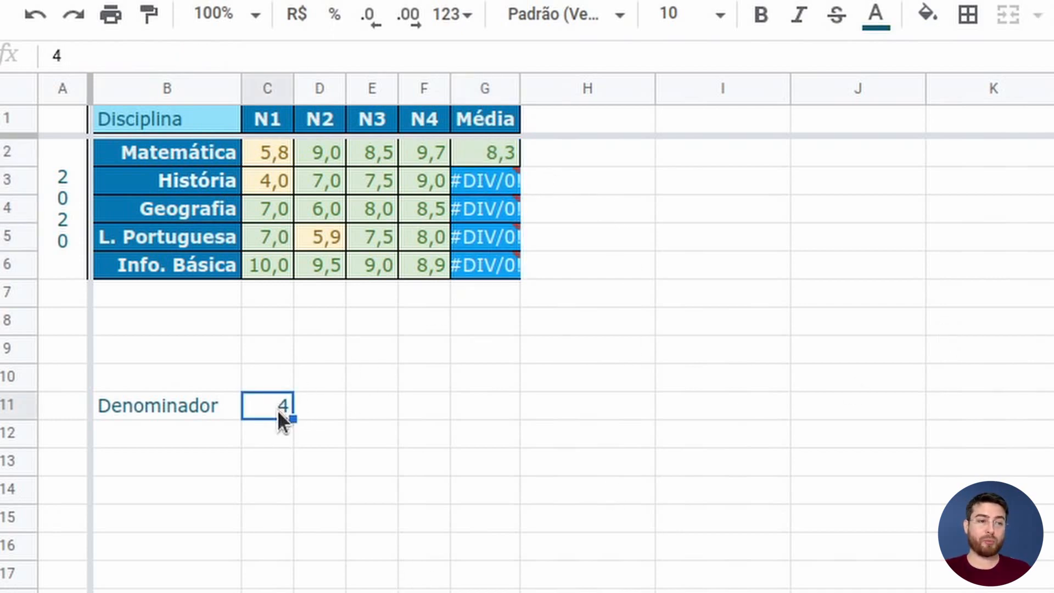
left_click(266, 441)
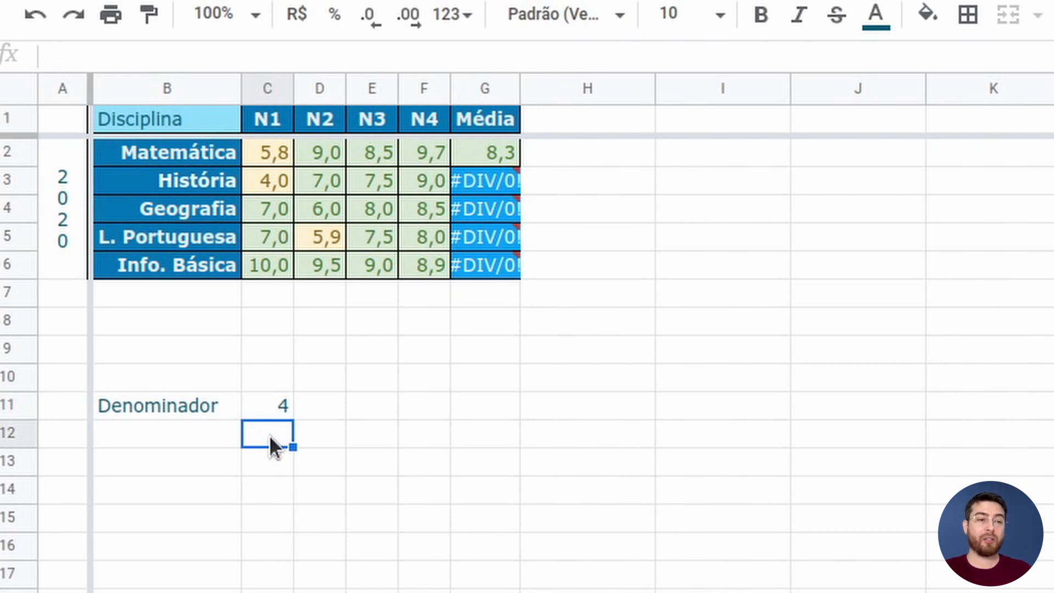
left_click(265, 458)
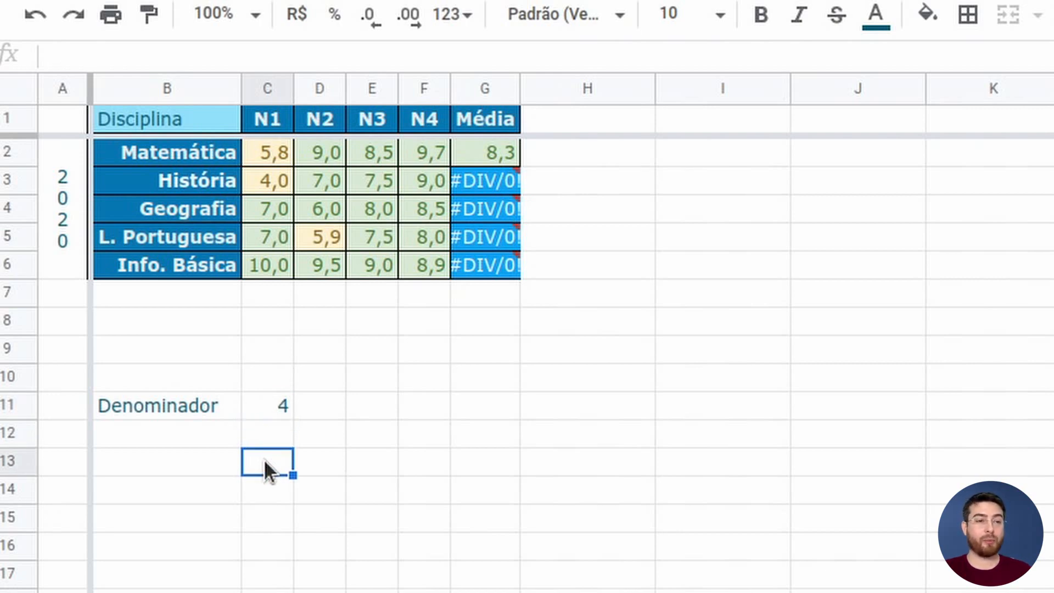
left_click(266, 492)
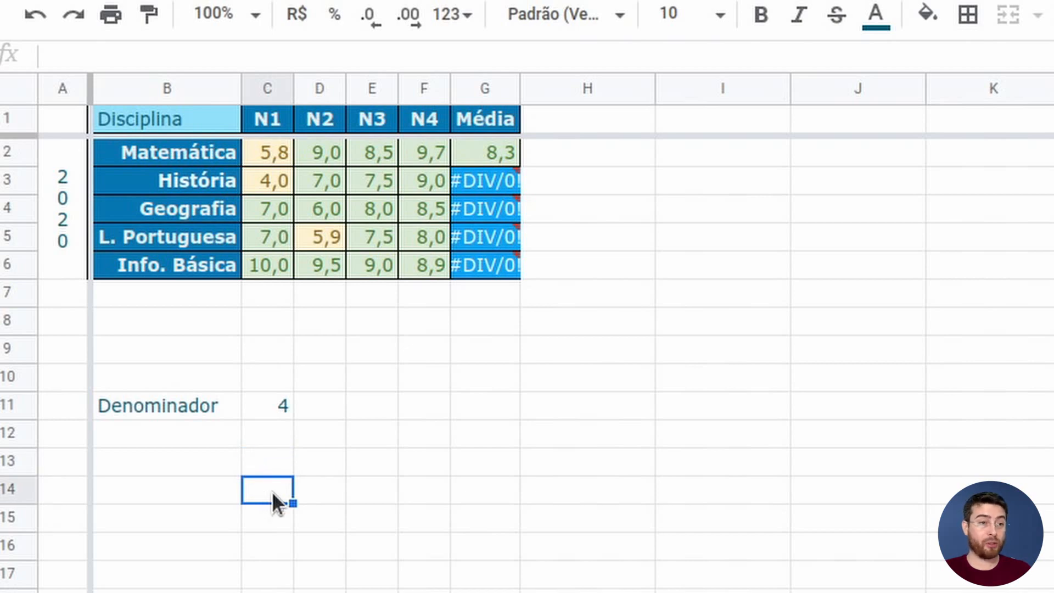
left_click(271, 416)
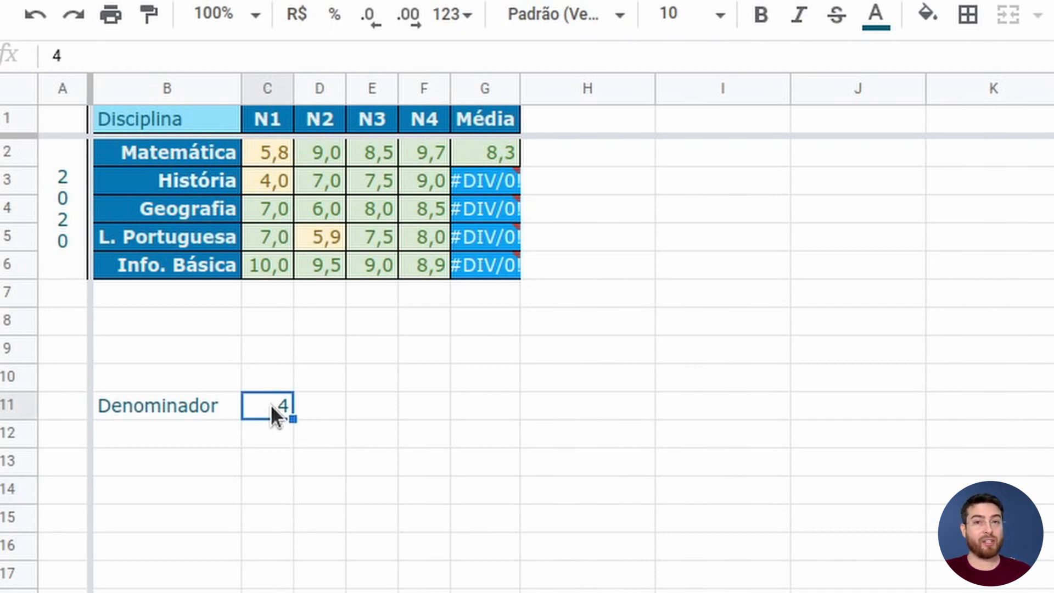
Step: Lock the denominator's row in the G2 formula as C$11 and fill the formula down through G6
left_click(477, 153)
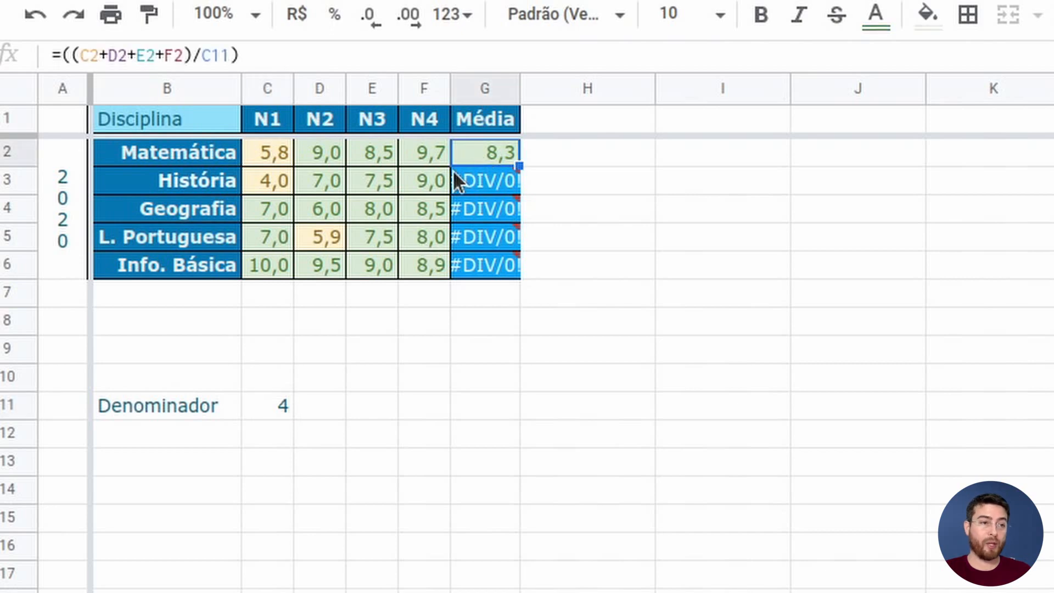
left_click(209, 56)
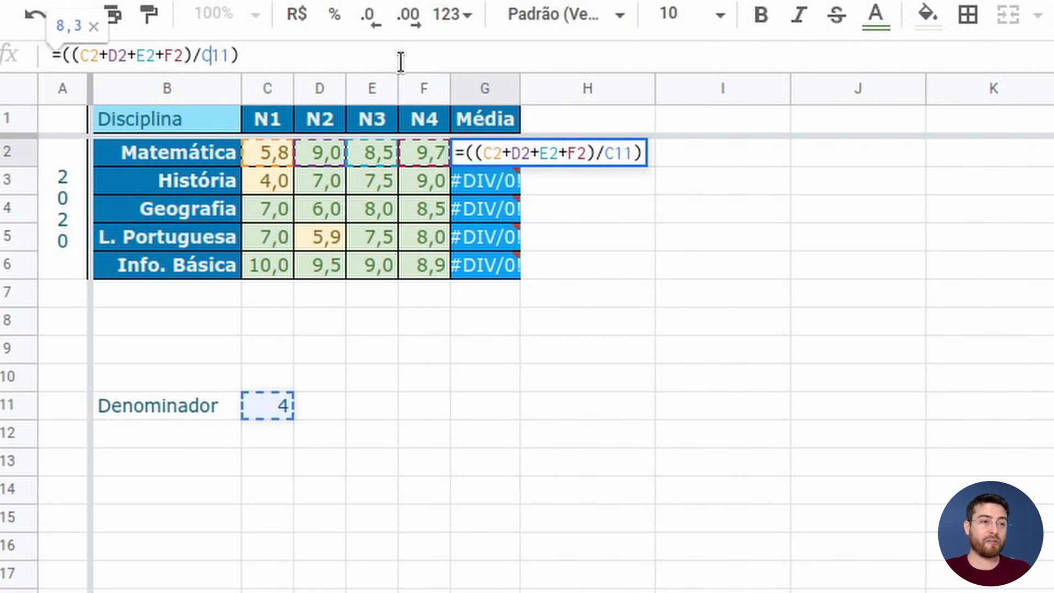
type("$")
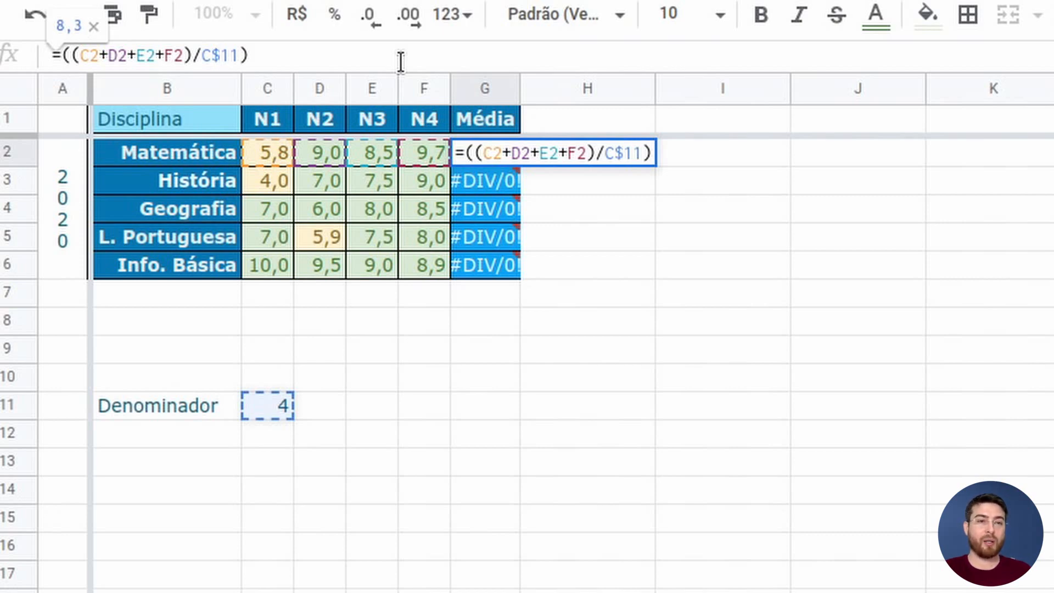
key("Return")
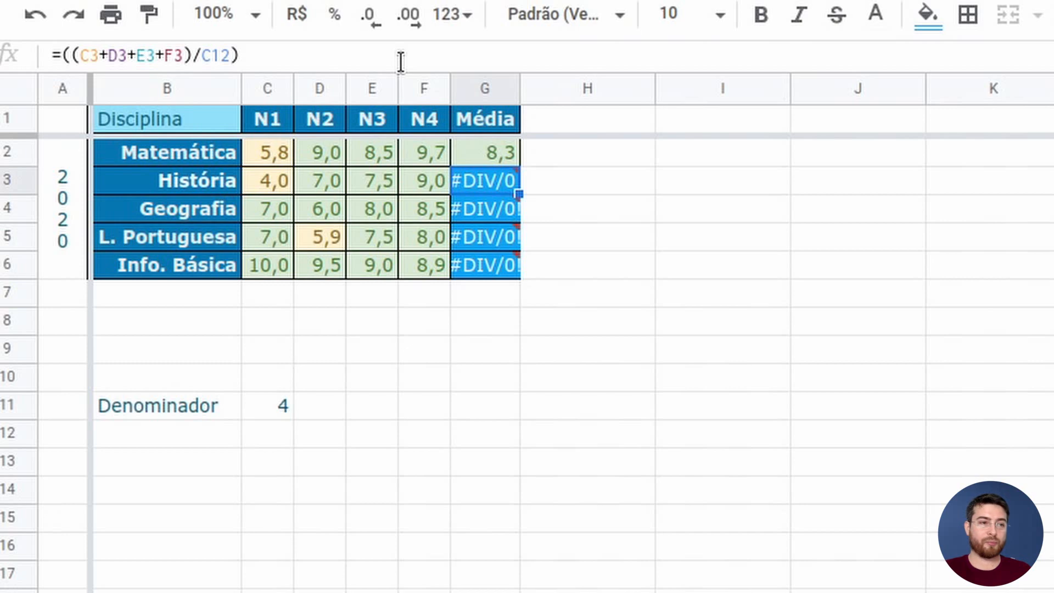
left_click(511, 157)
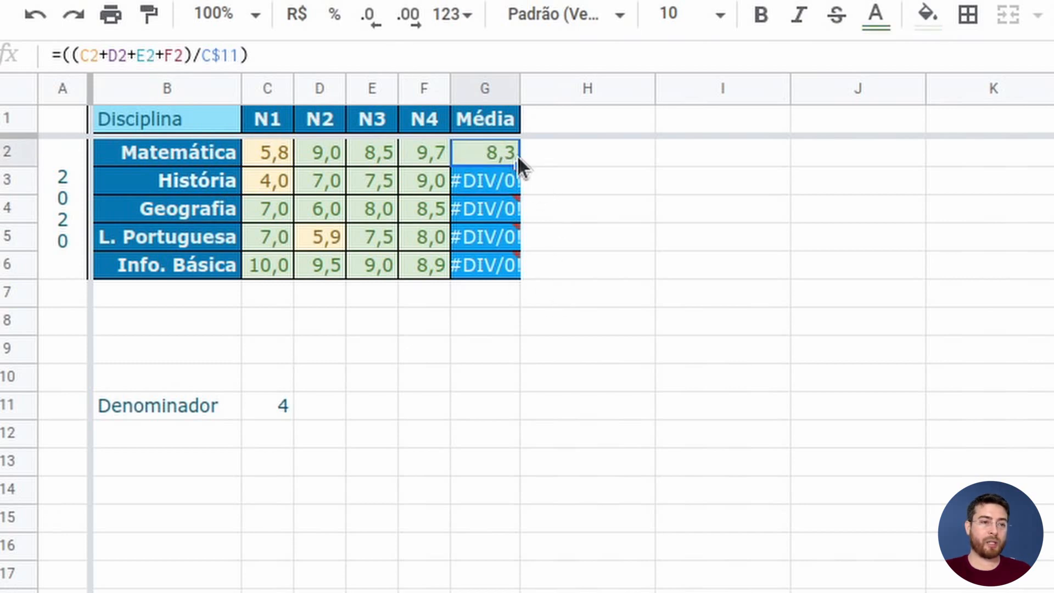
left_click_drag(518, 156, 513, 270)
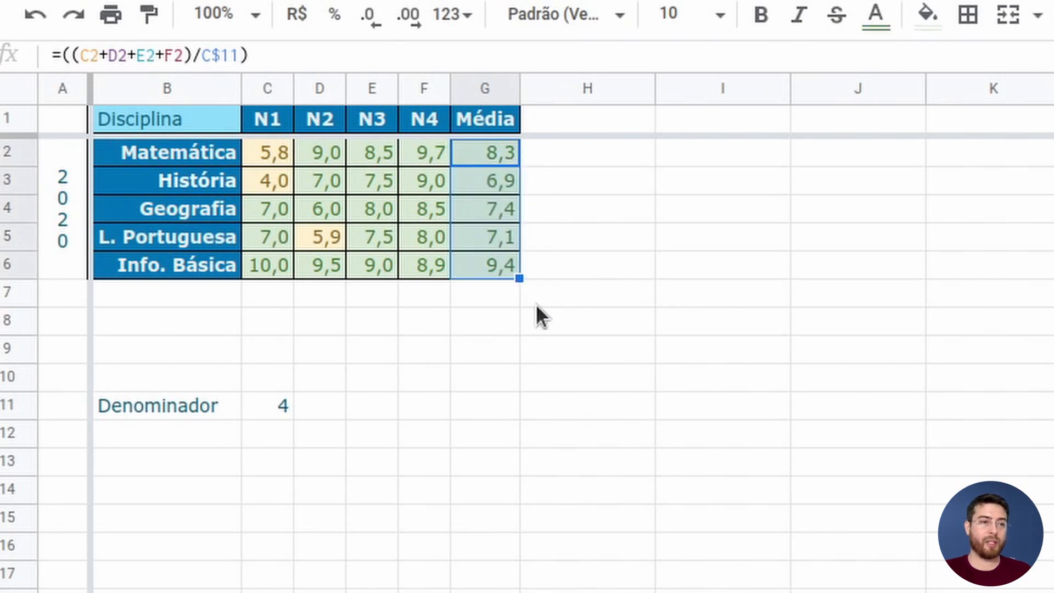
Step: Examine the formulas in G2 through G6 to compare their grade references with the row-locked denominator reference
left_click(493, 160)
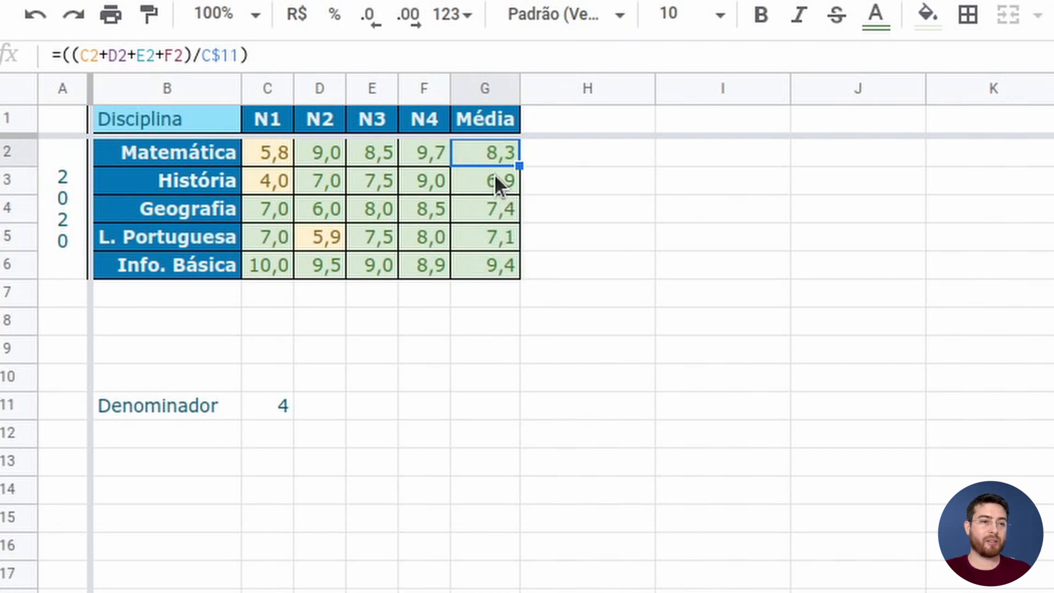
left_click(494, 183)
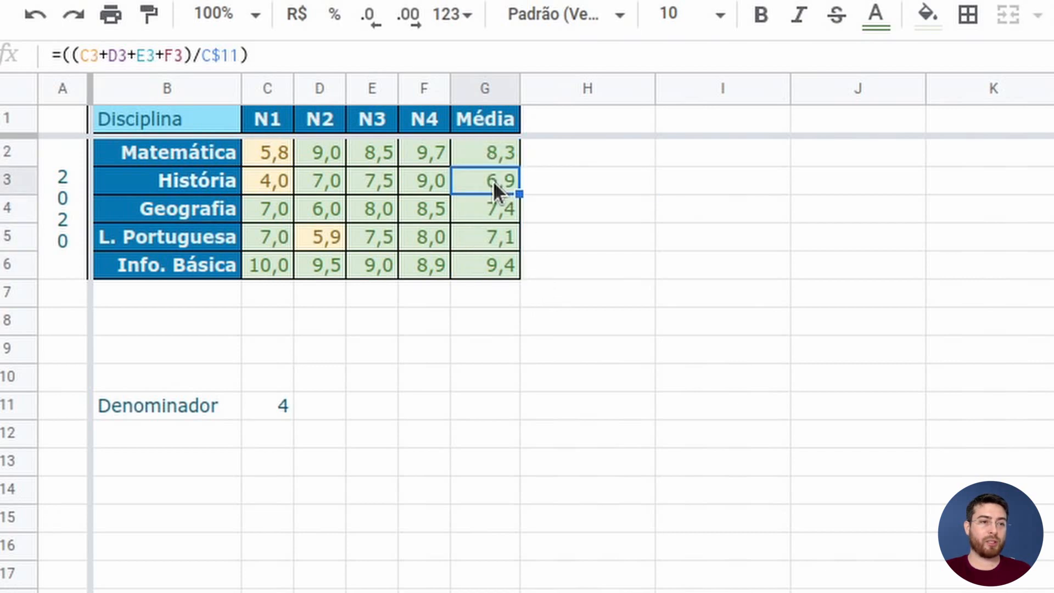
left_click(490, 212)
left_click(477, 242)
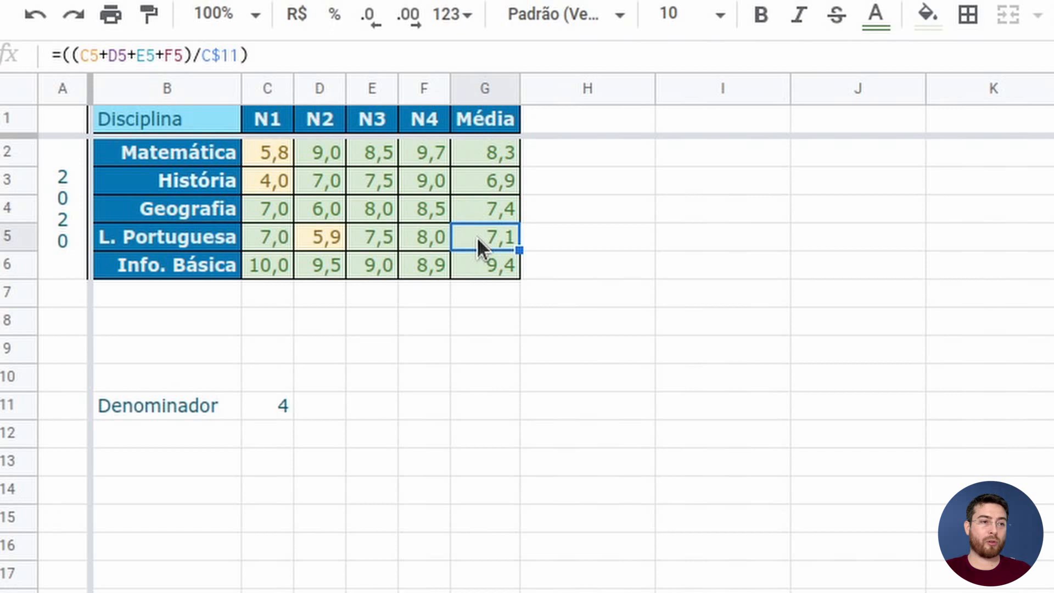
left_click(475, 270)
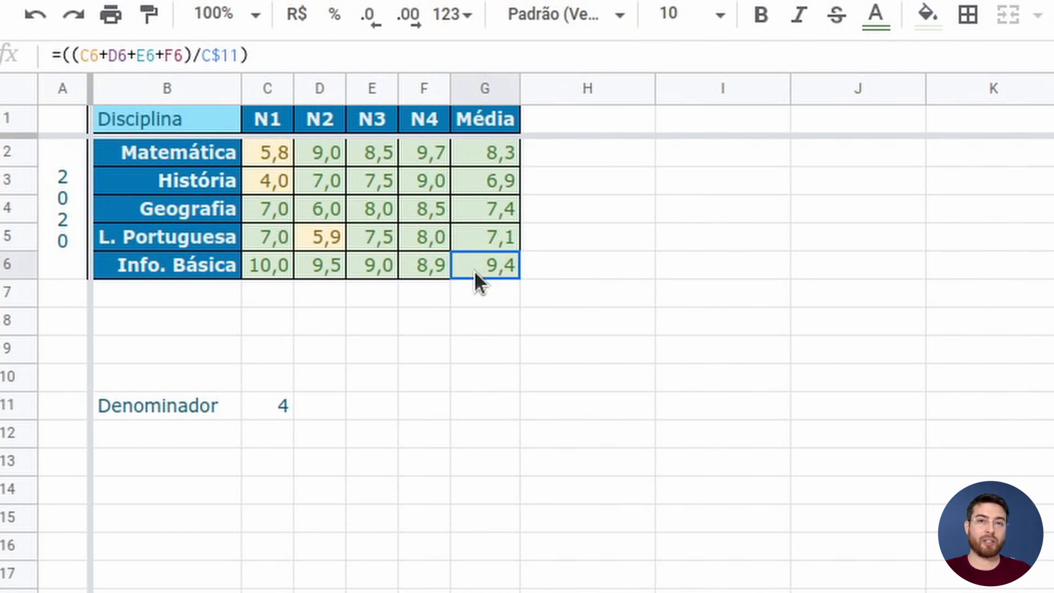
left_click(471, 238)
left_click(479, 208)
left_click(481, 183)
left_click(480, 159)
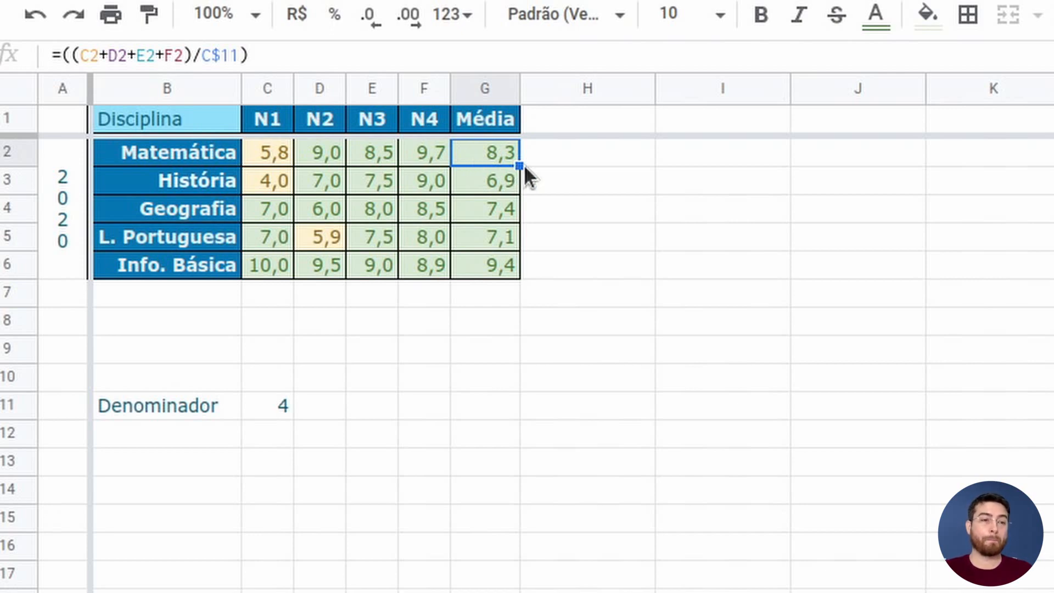
Step: Lock the denominator's column as well in the G2 formula, making the reference $C$11
left_click(202, 55)
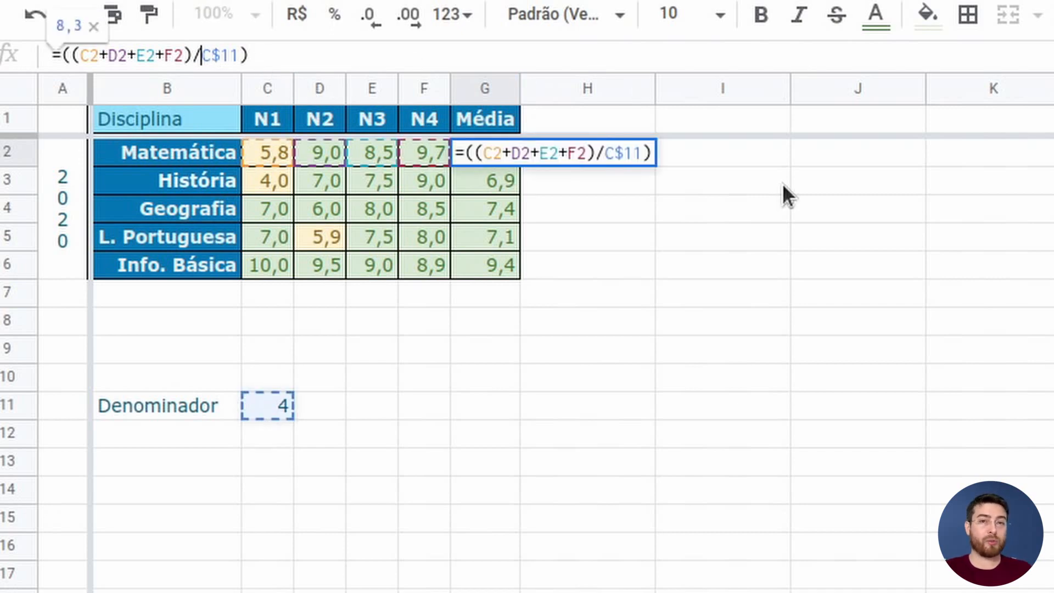
type("$")
key("Return")
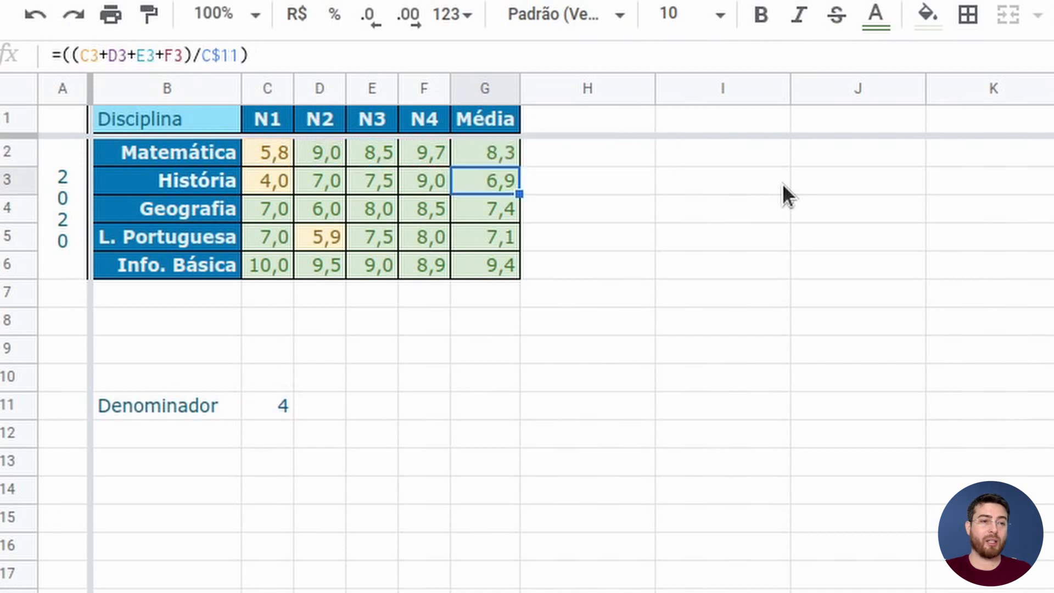
Step: Fill the G2 formula across into H2 and inspect the references in the copied formula
left_click(491, 163)
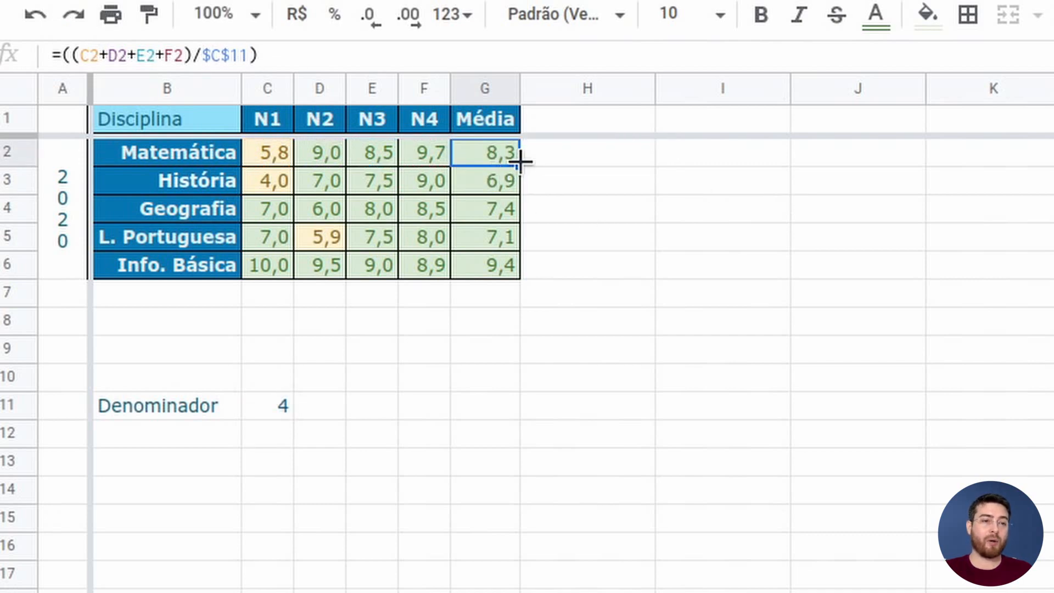
left_click_drag(519, 160, 616, 161)
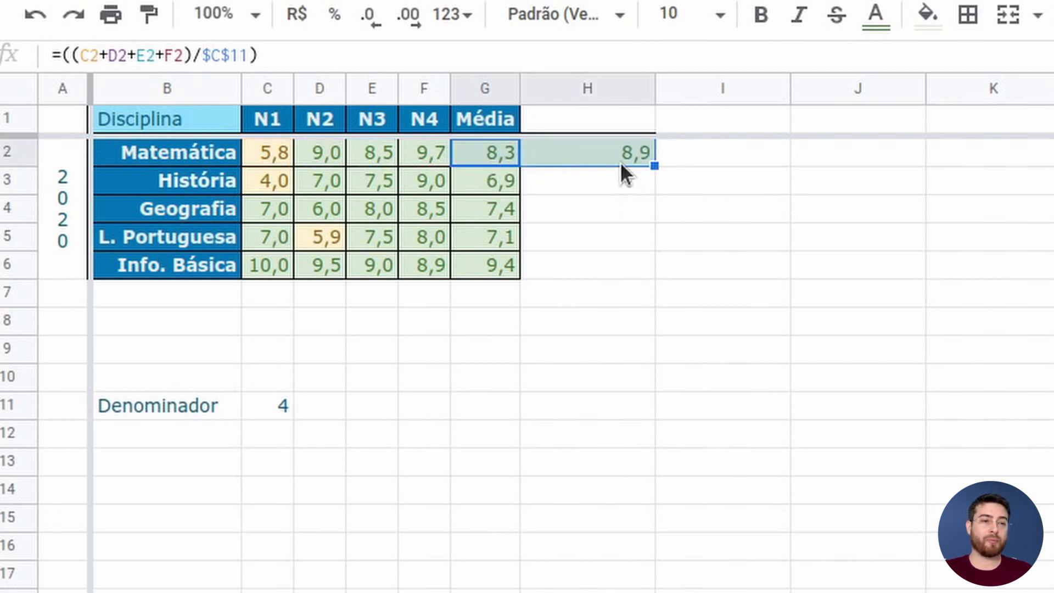
left_click(604, 151)
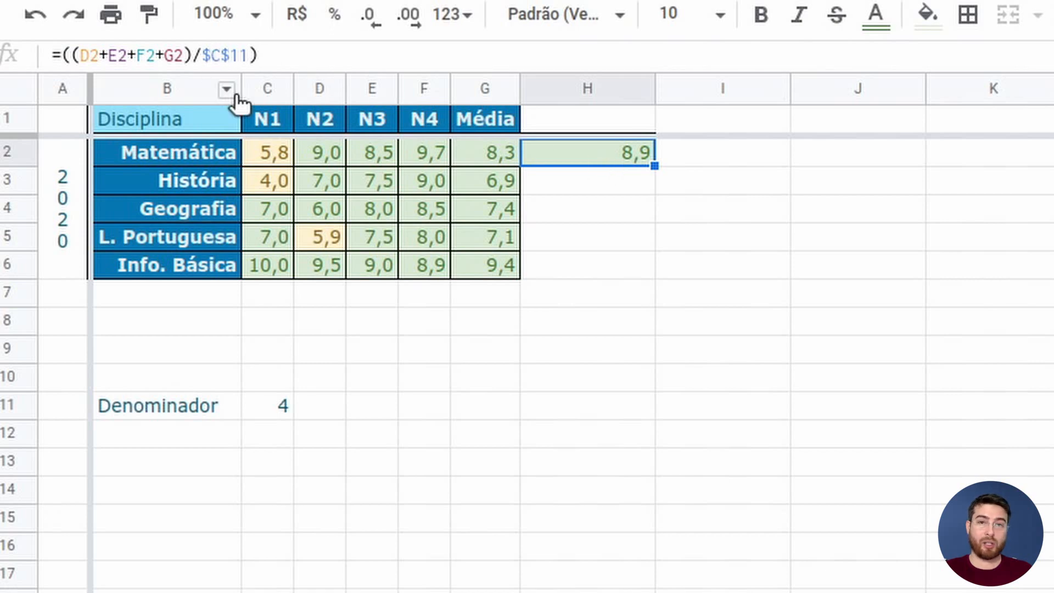